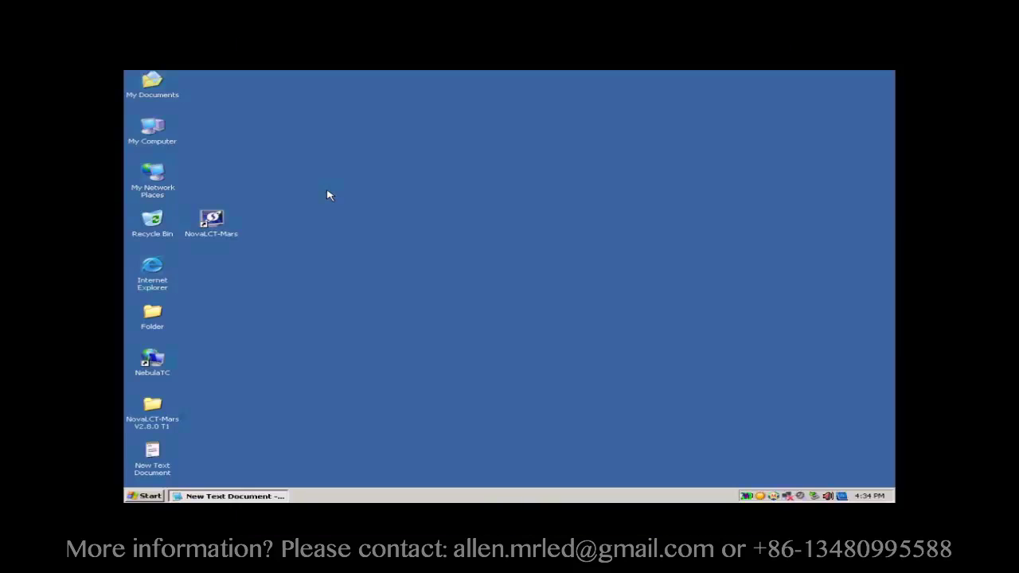
Step: Launch NovaLCT-Mars and log in as advanced user with the password copied from Notepad
left_click(222, 222)
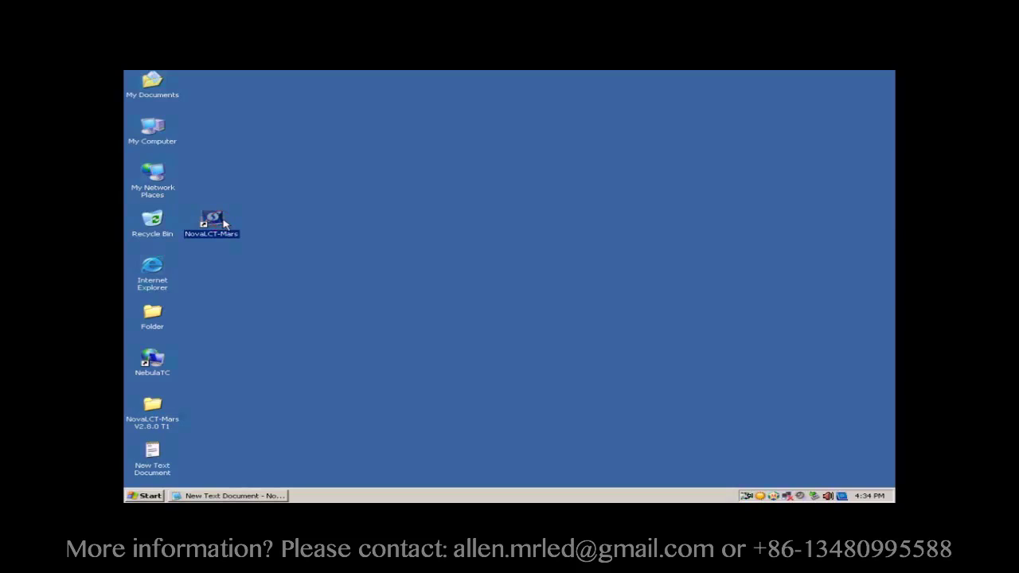
double_click(211, 221)
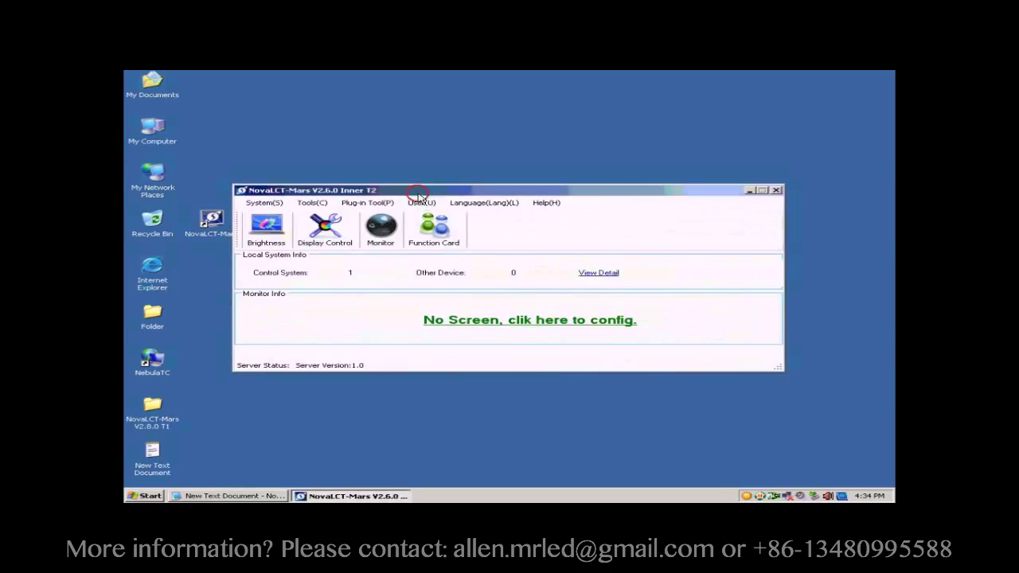
left_click(422, 204)
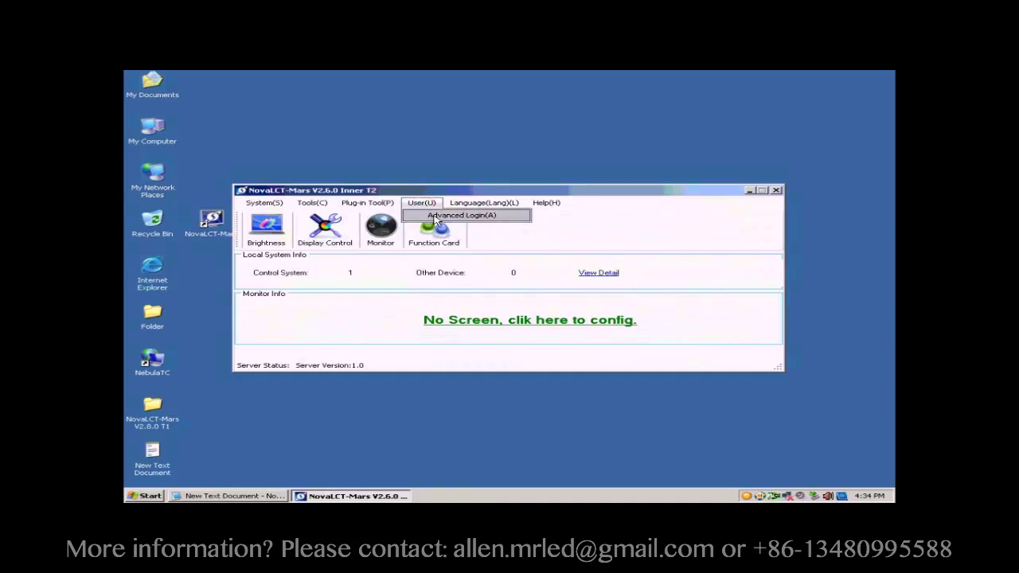
left_click(436, 216)
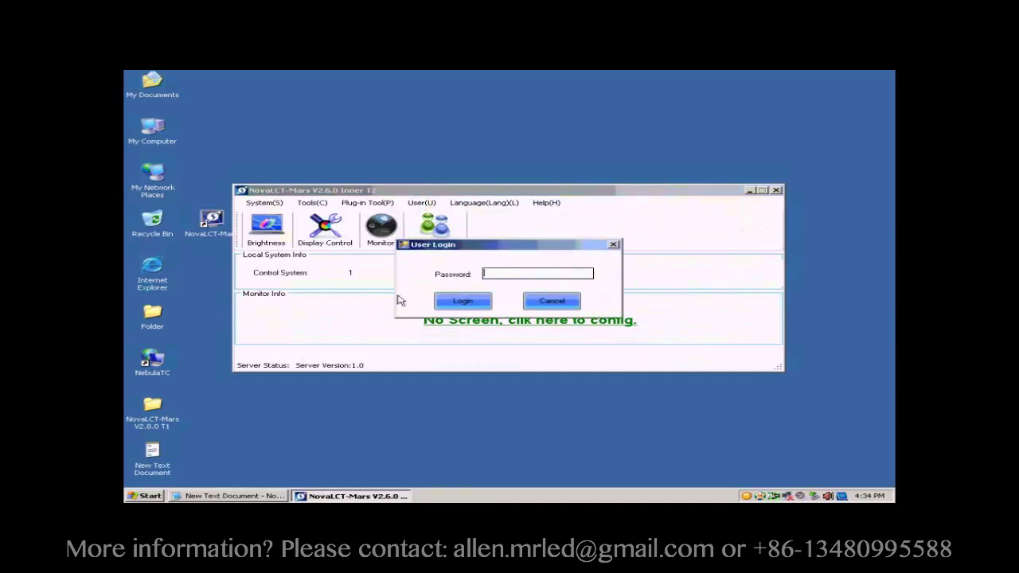
left_click(261, 496)
left_click_drag(594, 392, 556, 383)
left_click(541, 276)
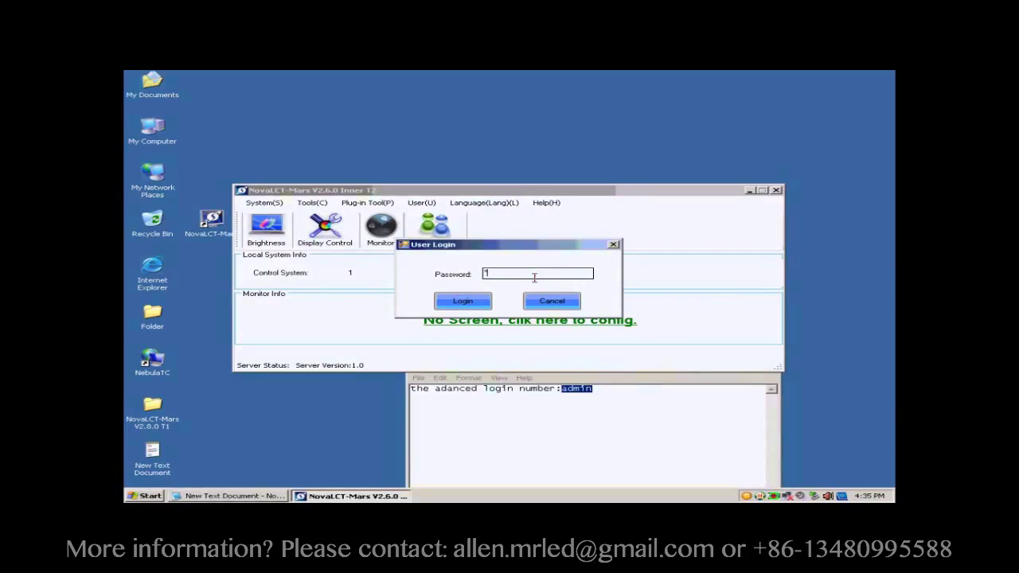
type("admin")
left_click(459, 303)
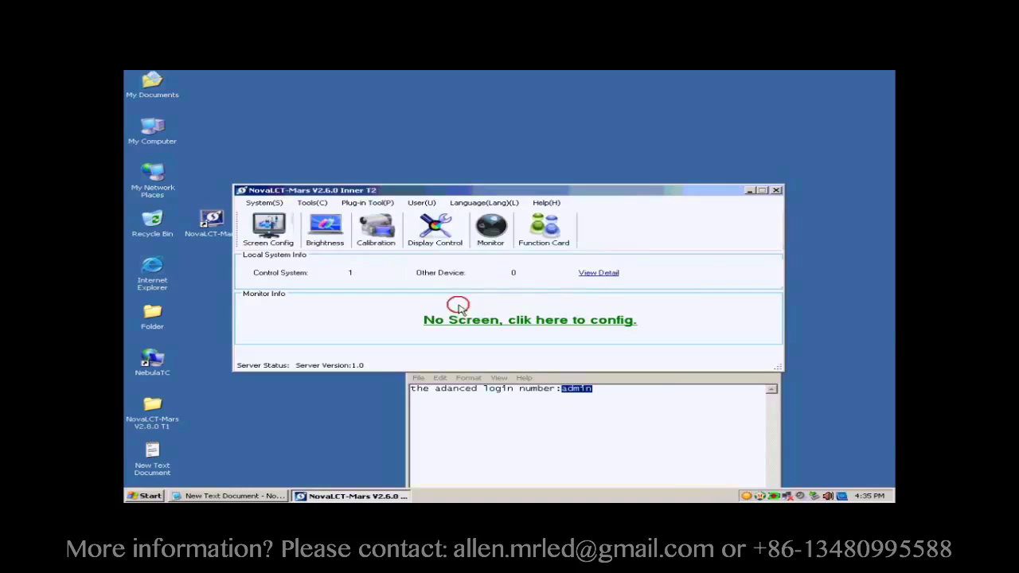
Step: Set the COM3 sending board to 1024 x 768 and bring up the Scan Board settings
left_click(293, 247)
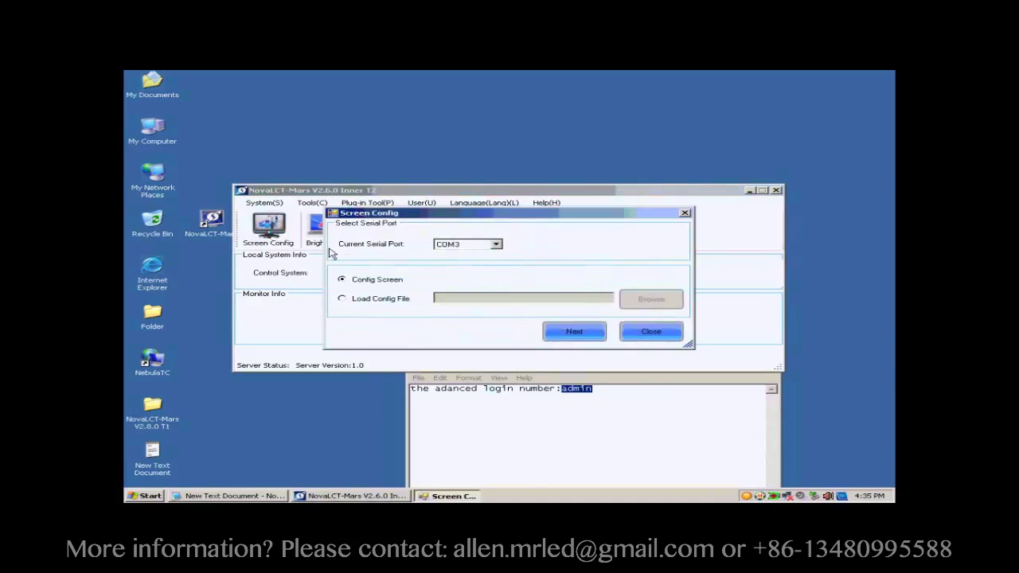
left_click(567, 335)
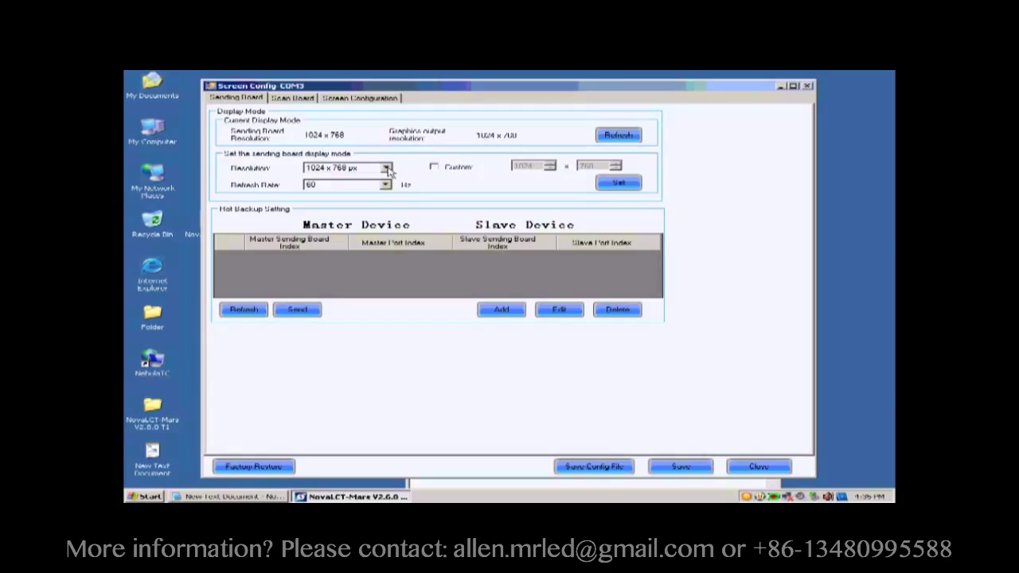
left_click(388, 168)
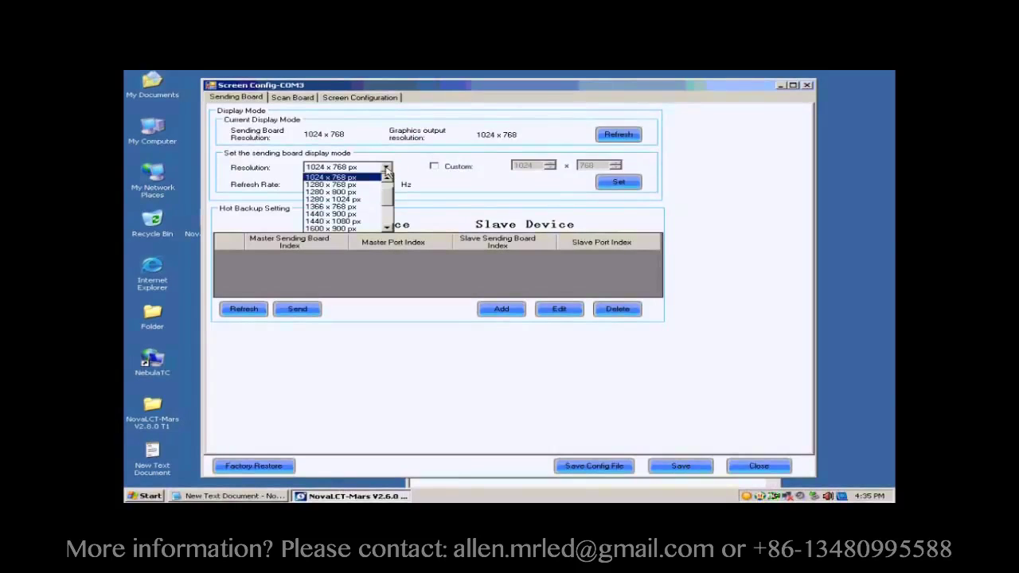
left_click(366, 178)
left_click(600, 184)
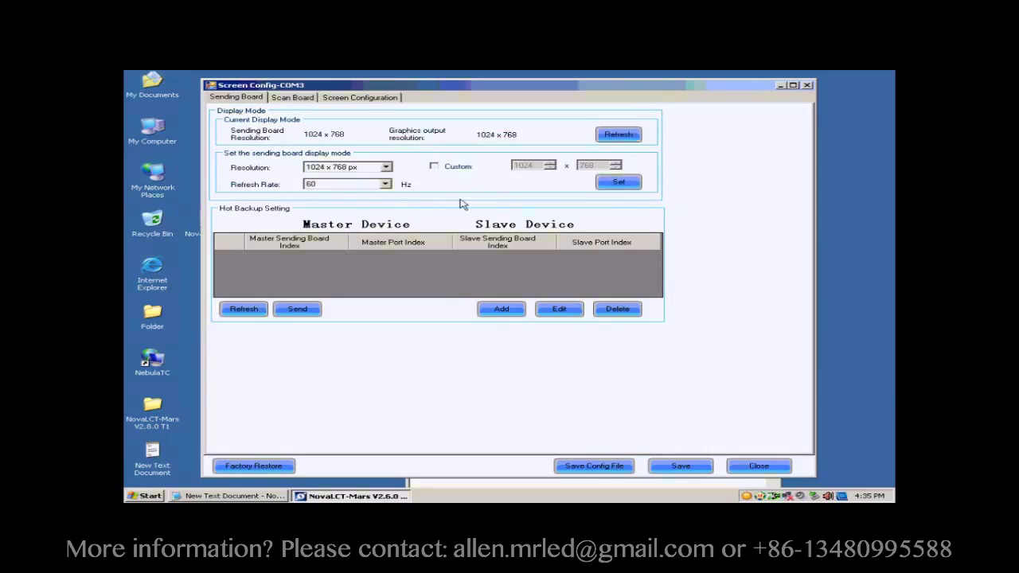
left_click(285, 99)
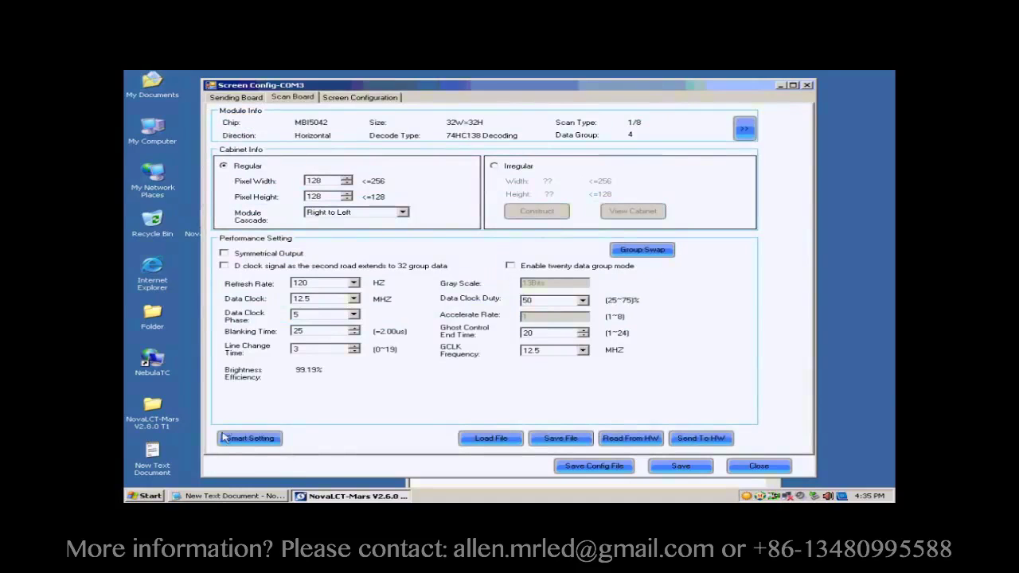
Step: Launch the Smart Setting wizard from the Scan Board tab
left_click(251, 439)
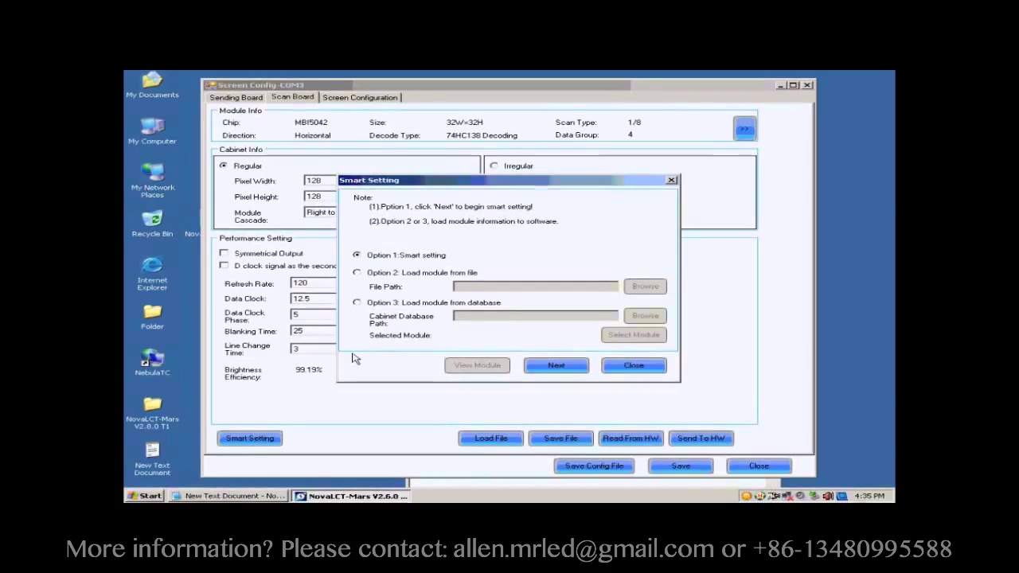
Step: Specify Concurrent data, chip MBI5036 and a regular 32 x 32 module in Step 1
left_click(553, 364)
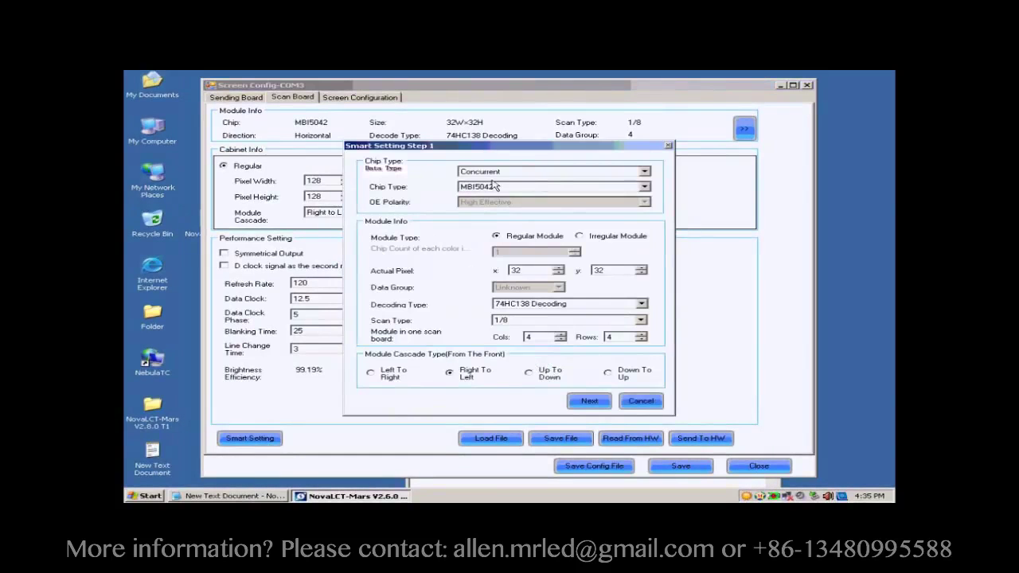
left_click(515, 171)
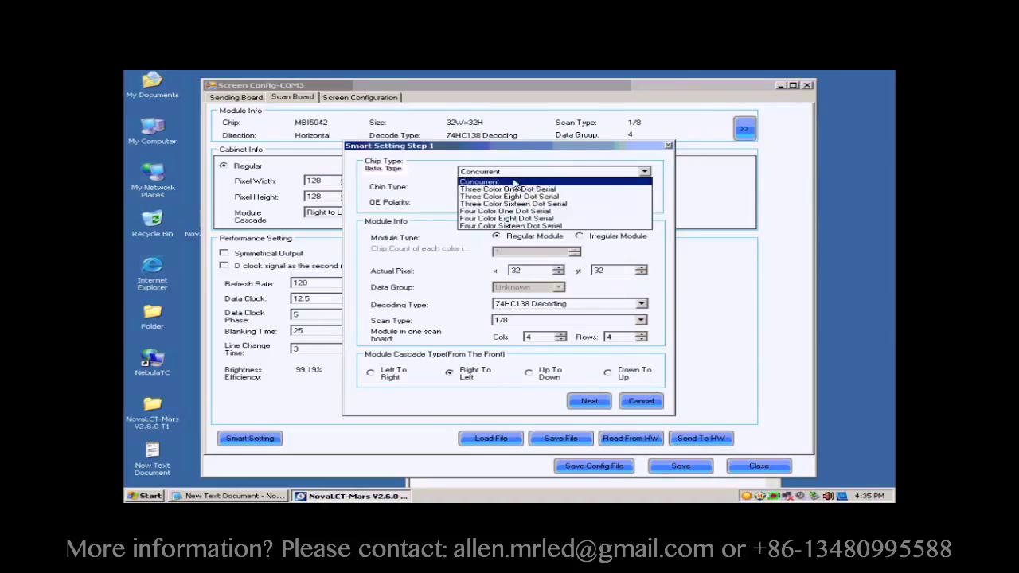
left_click(513, 181)
left_click(512, 188)
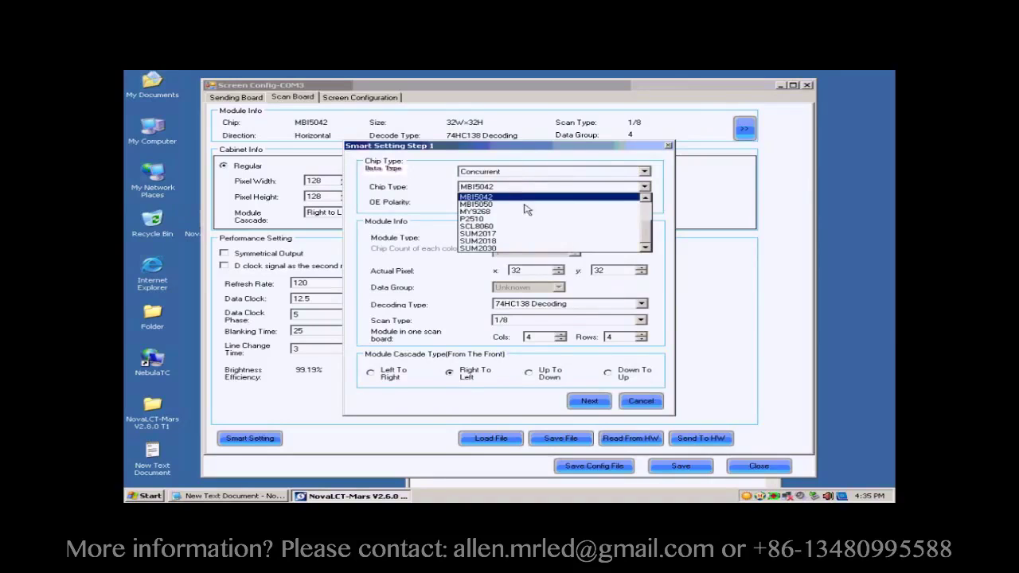
scroll(646, 233, "up", 3)
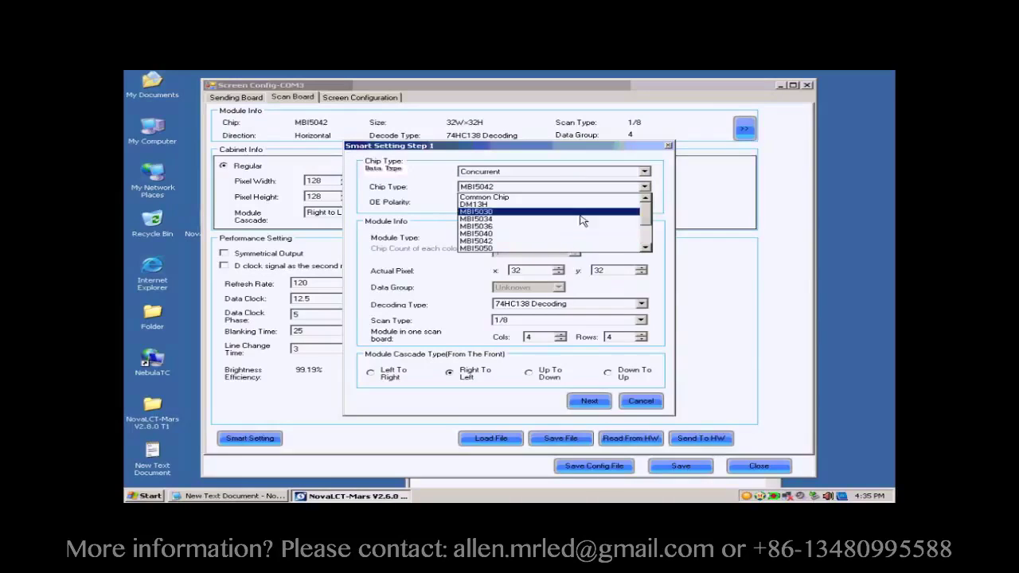
left_click(514, 227)
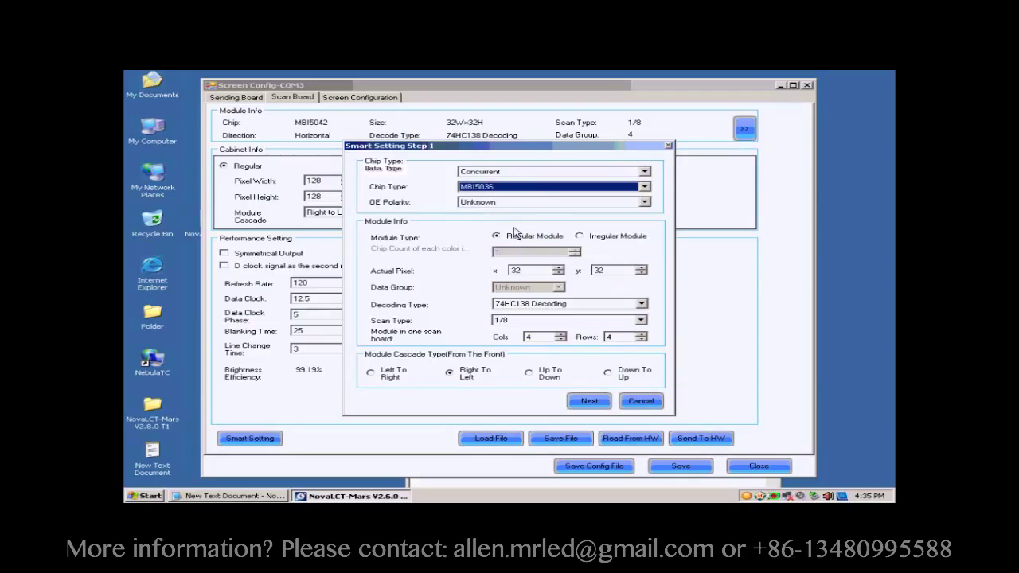
left_click(498, 235)
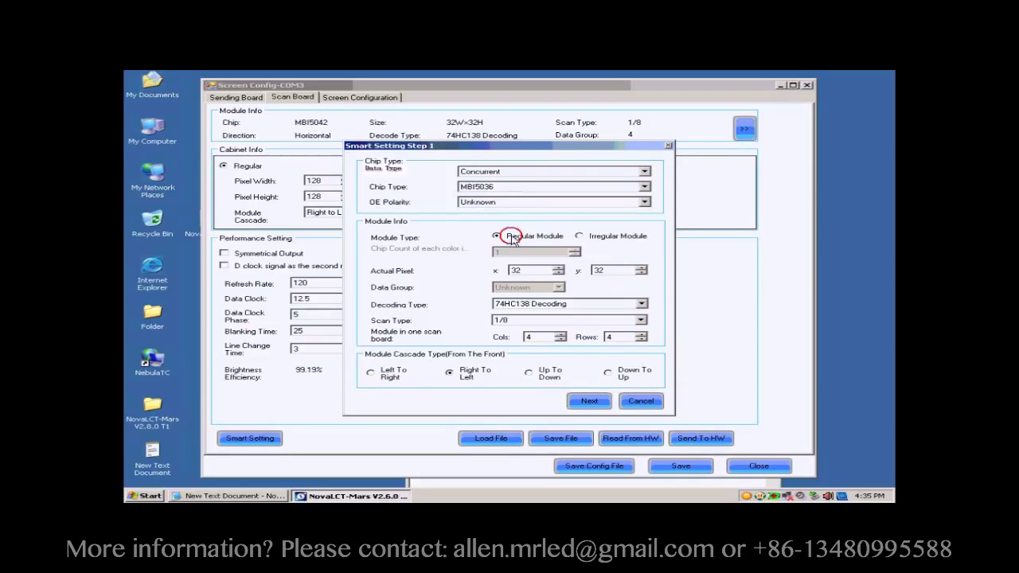
left_click(518, 272)
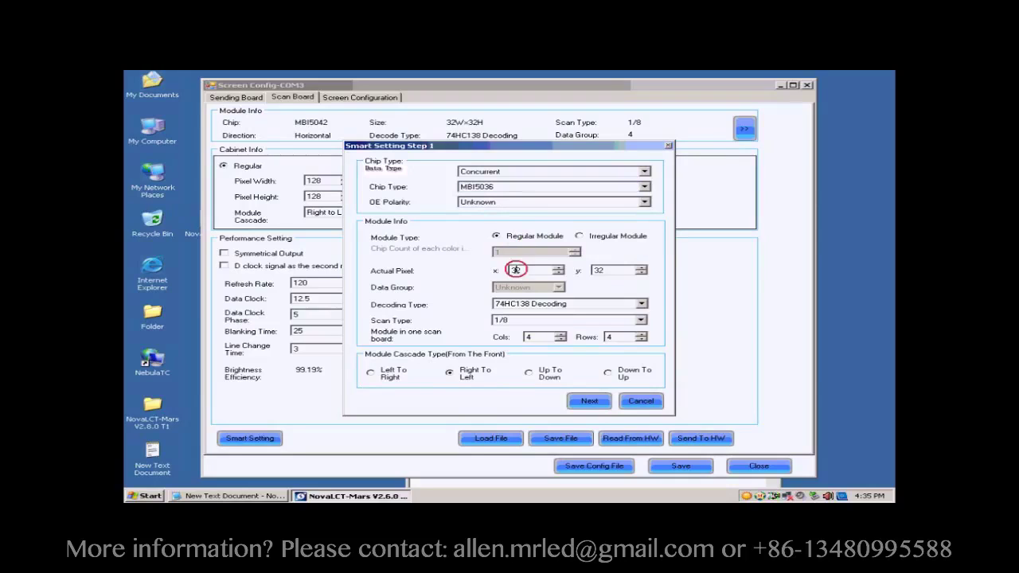
double_click(599, 271)
Step: Keep 74HC138 Decoding and set the scan type to Unknown
left_click(540, 307)
left_click(544, 321)
left_click(531, 320)
left_click(530, 331)
left_click(620, 325)
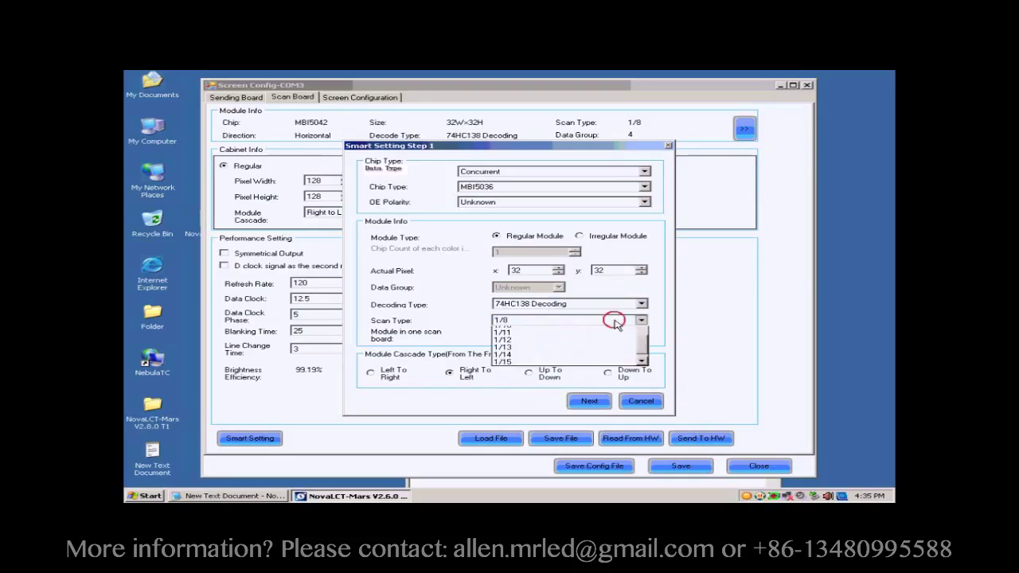
left_click(645, 364)
scroll(646, 366, "up", 5)
left_click(603, 337)
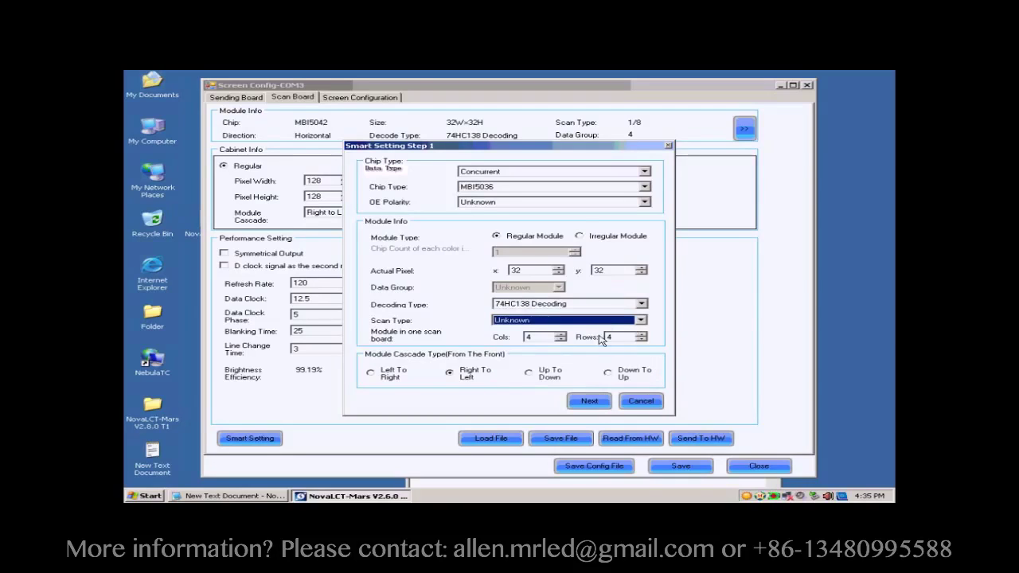
Step: Enter 1 module column and 1 module row per scan board
double_click(549, 336)
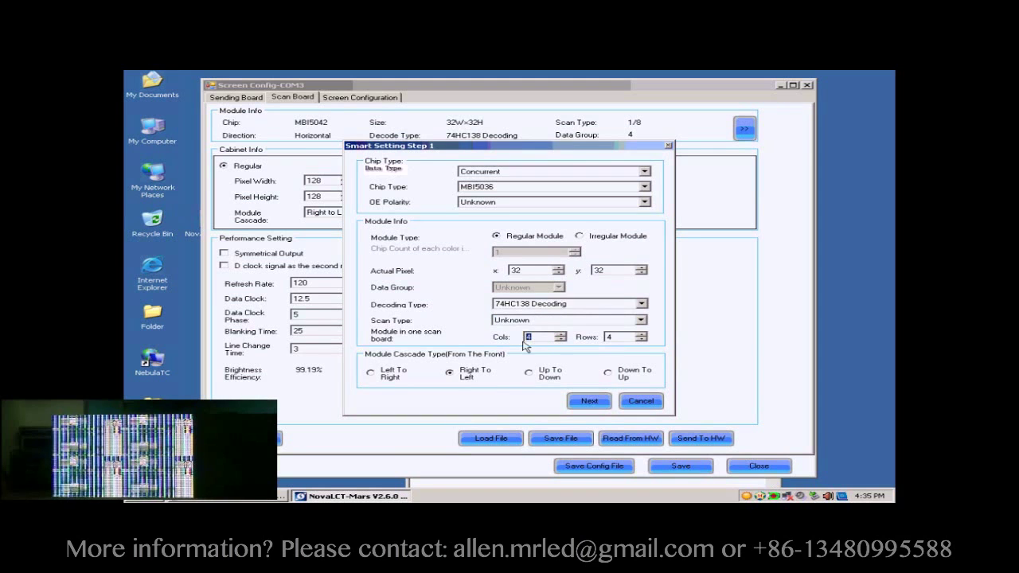
type("1")
double_click(610, 337)
type("1")
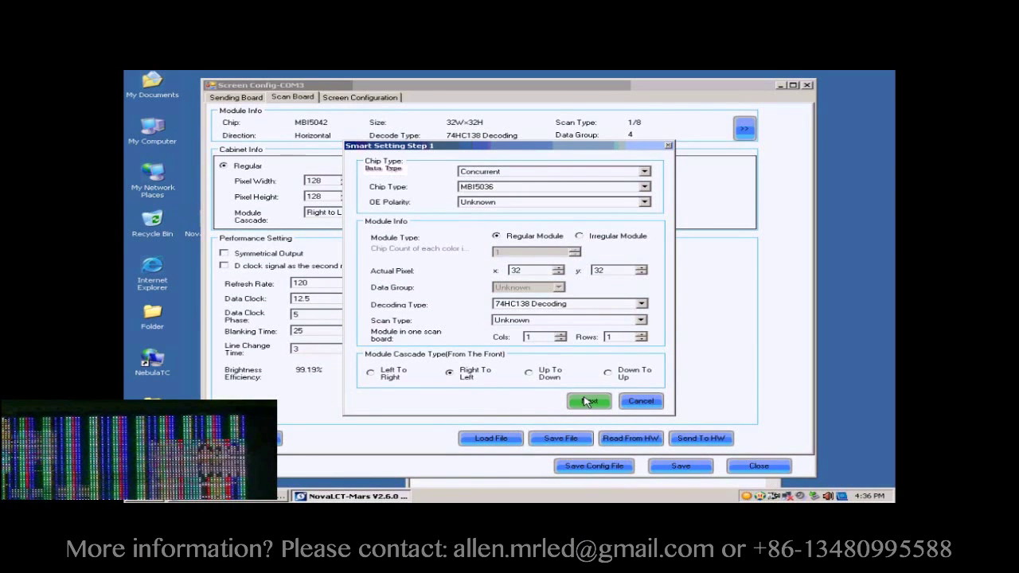
Step: Identify the colour statuses: module black, status 2 Green, 3 Blue, 4 Red B Or Black
left_click(587, 402)
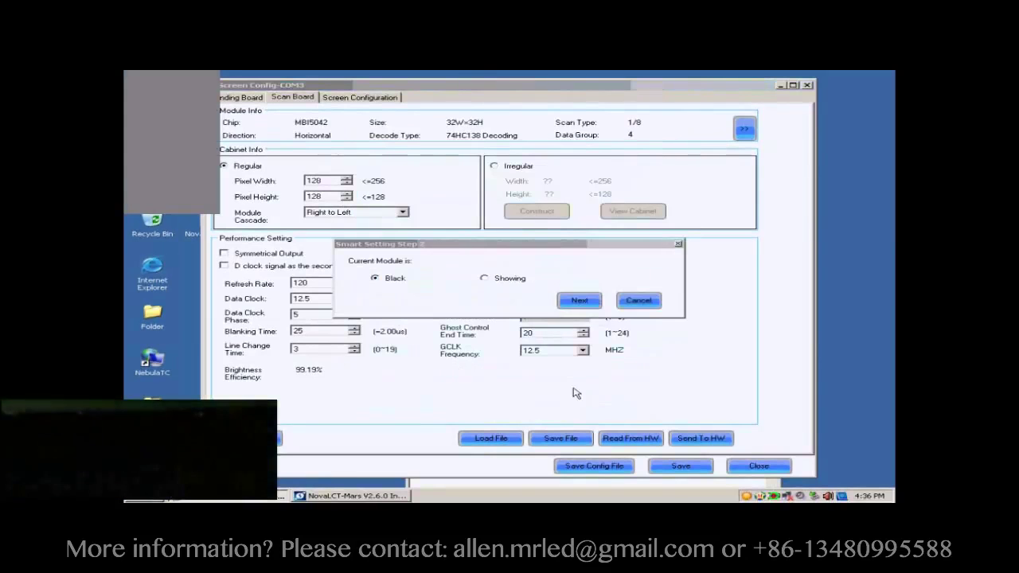
left_click(574, 302)
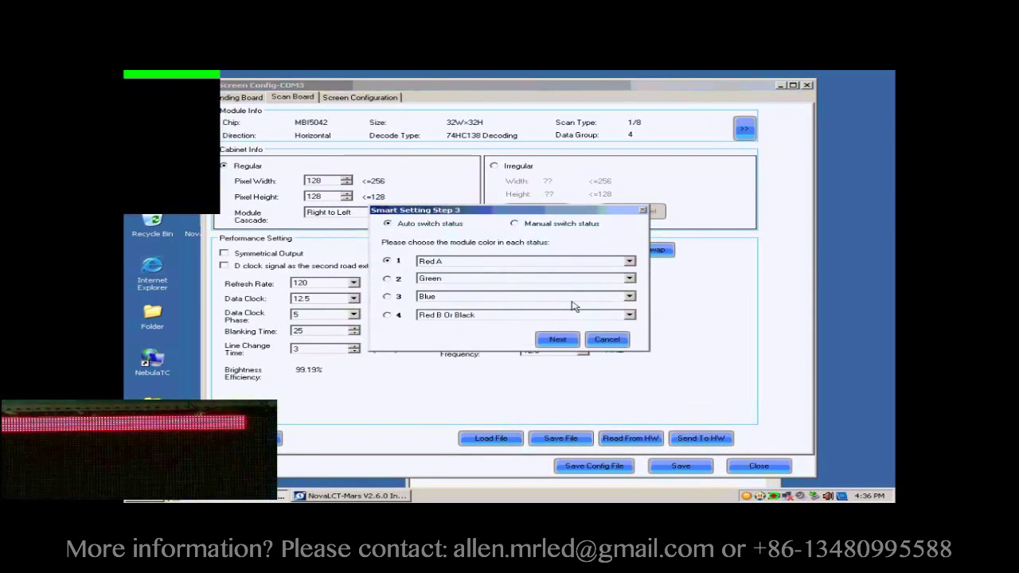
left_click(386, 278)
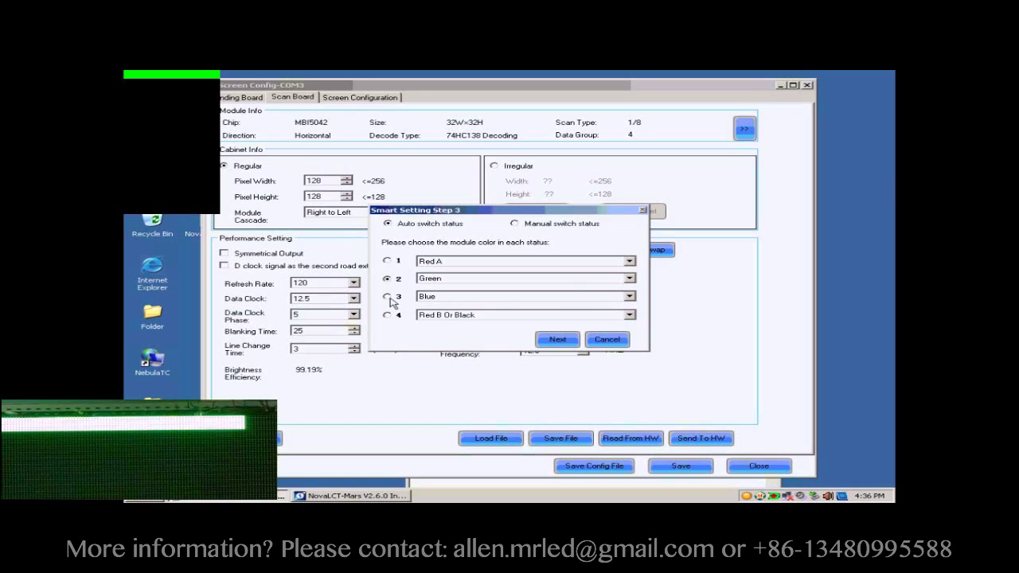
left_click(387, 297)
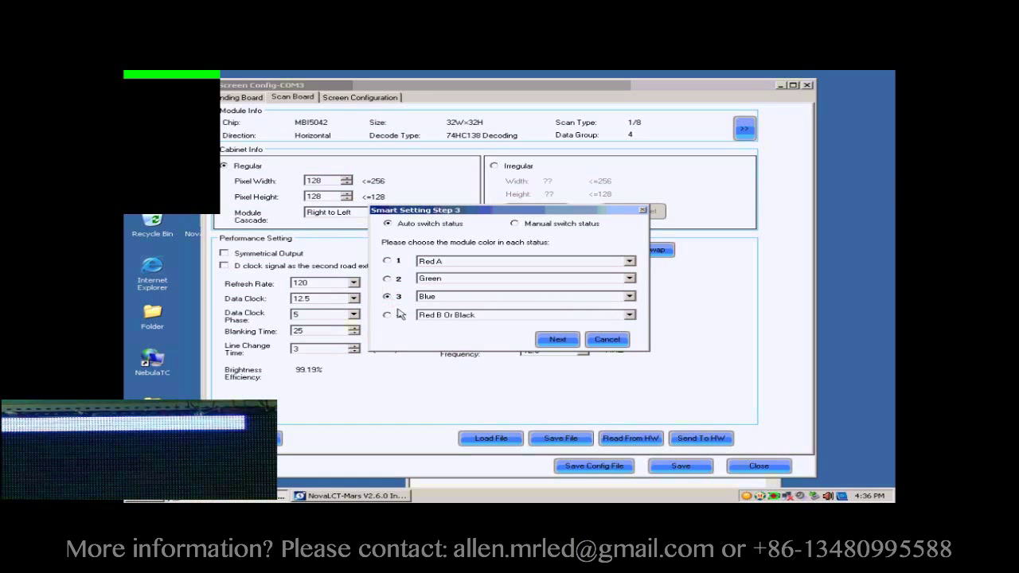
left_click(387, 315)
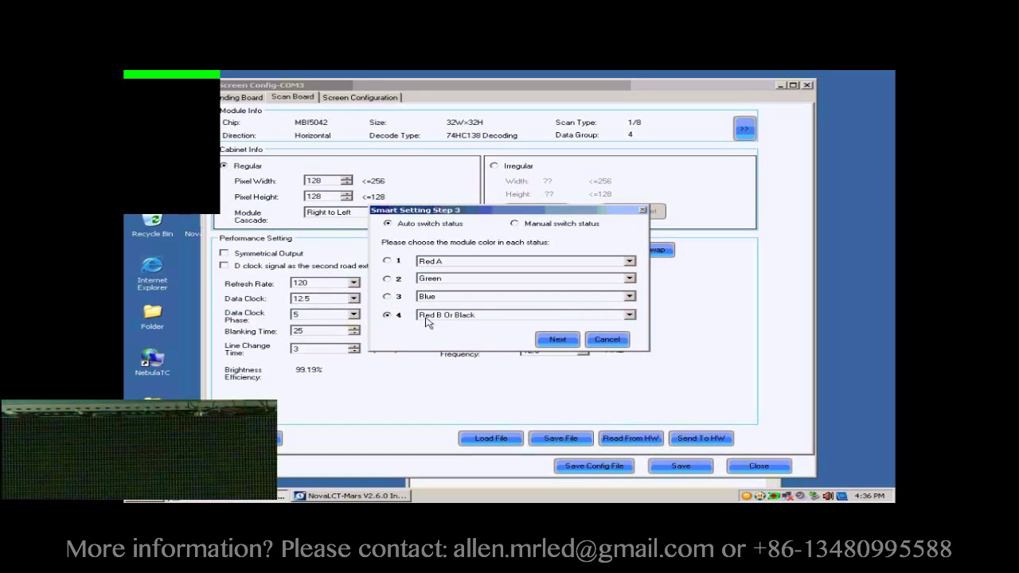
left_click(557, 339)
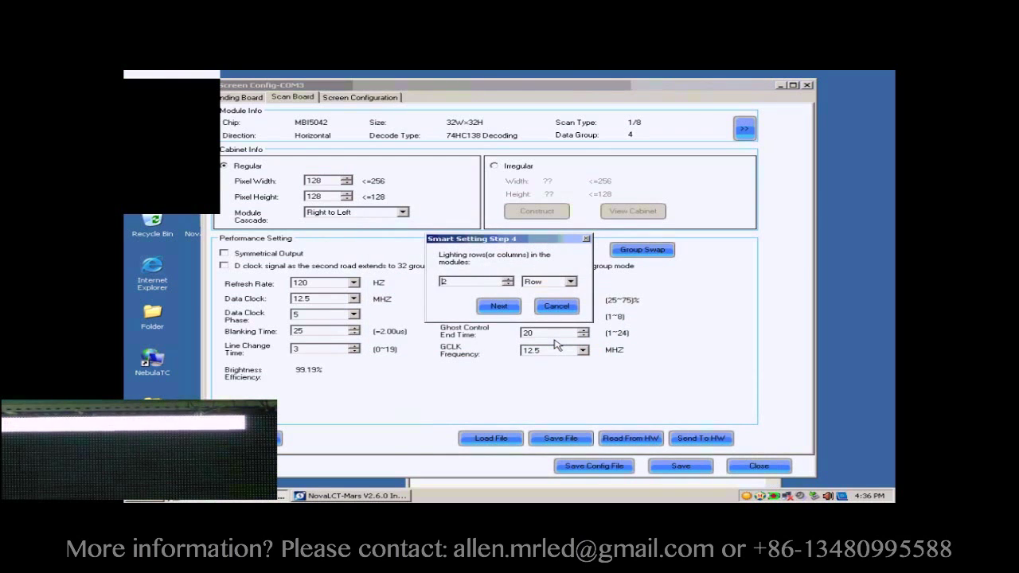
Step: Accept 2 lighting rows in Step 4 and clear the Step 5 rows value
double_click(468, 283)
left_click(503, 308)
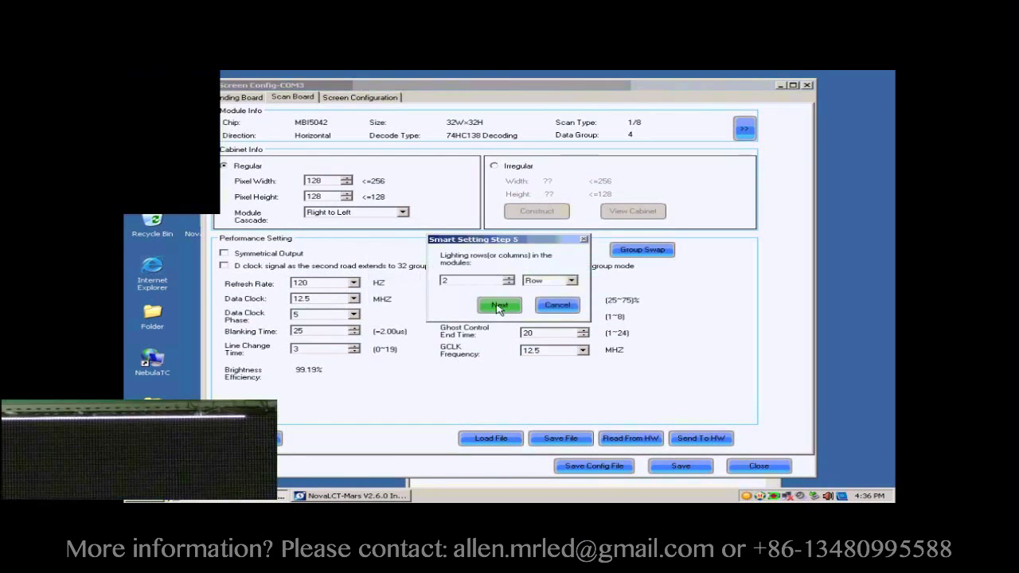
left_click(487, 280)
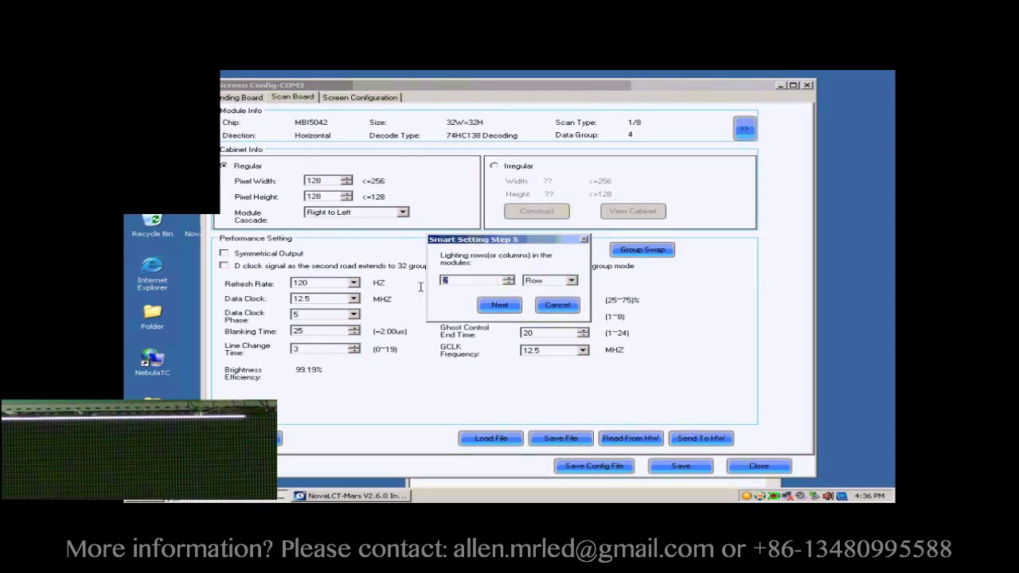
key("BackSpace")
Step: Set Step 5 to 1 row, trace row 1 points 1–17, and auto-fill the rest
type("1")
left_click(498, 306)
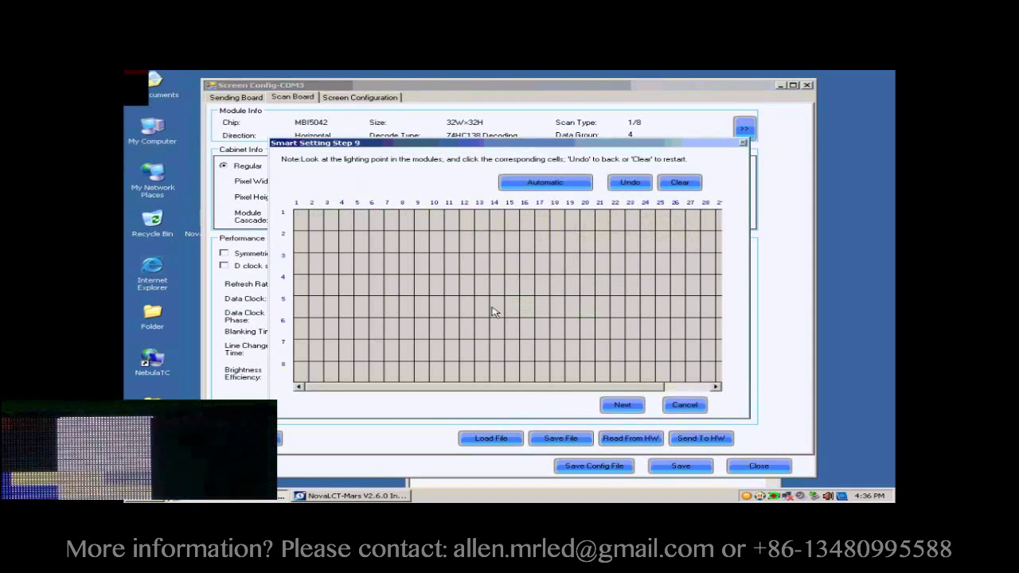
left_click(304, 222)
left_click(316, 222)
left_click(331, 223)
left_click(346, 224)
left_click(360, 224)
left_click(375, 225)
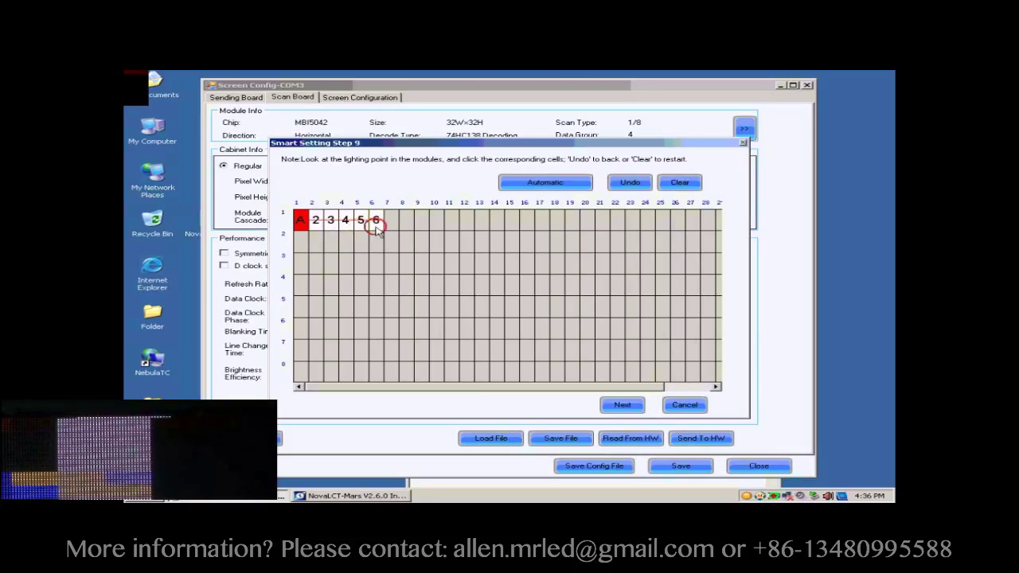
left_click(390, 225)
left_click(406, 225)
left_click(421, 225)
left_click(437, 225)
left_click(450, 225)
left_click(465, 225)
left_click(481, 225)
left_click(495, 225)
left_click(510, 225)
left_click(525, 225)
left_click(541, 224)
left_click(544, 183)
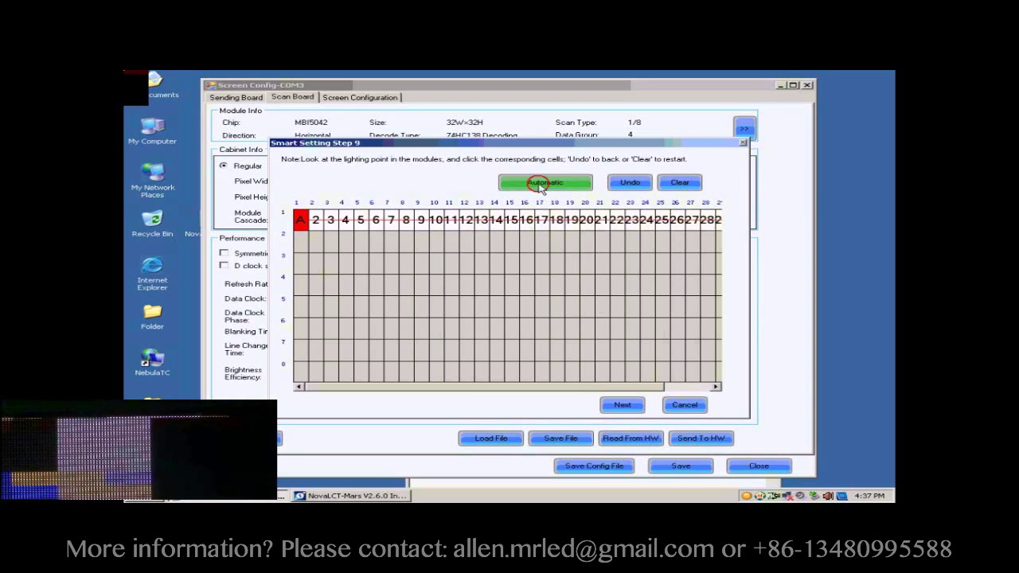
Step: Trace column 1 rows 2–8 to letter it A–H and confirm the finished line table
left_click(301, 241)
left_click(304, 262)
left_click(301, 284)
left_click(299, 306)
left_click(296, 328)
left_click(300, 349)
left_click(300, 371)
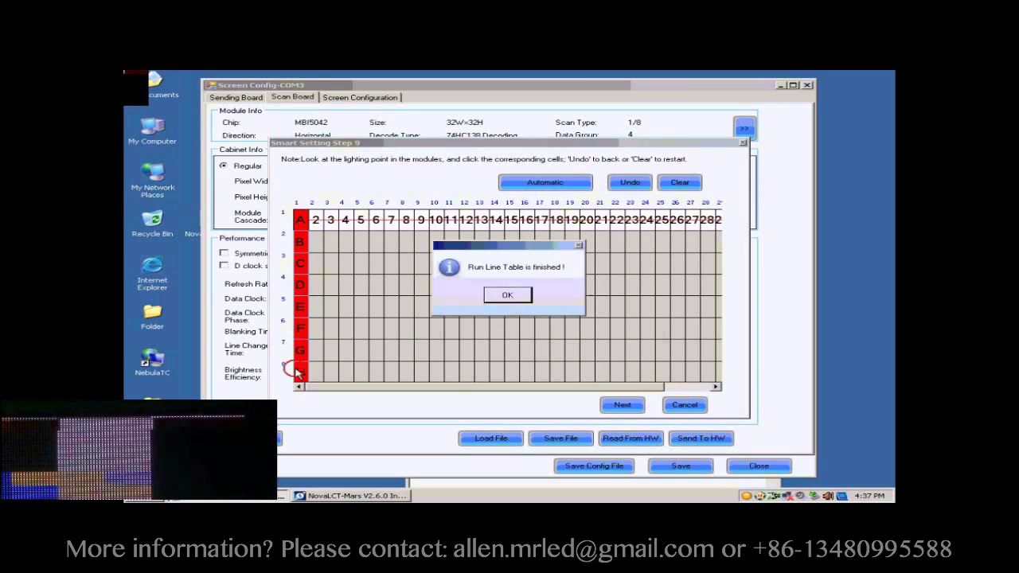
left_click(507, 295)
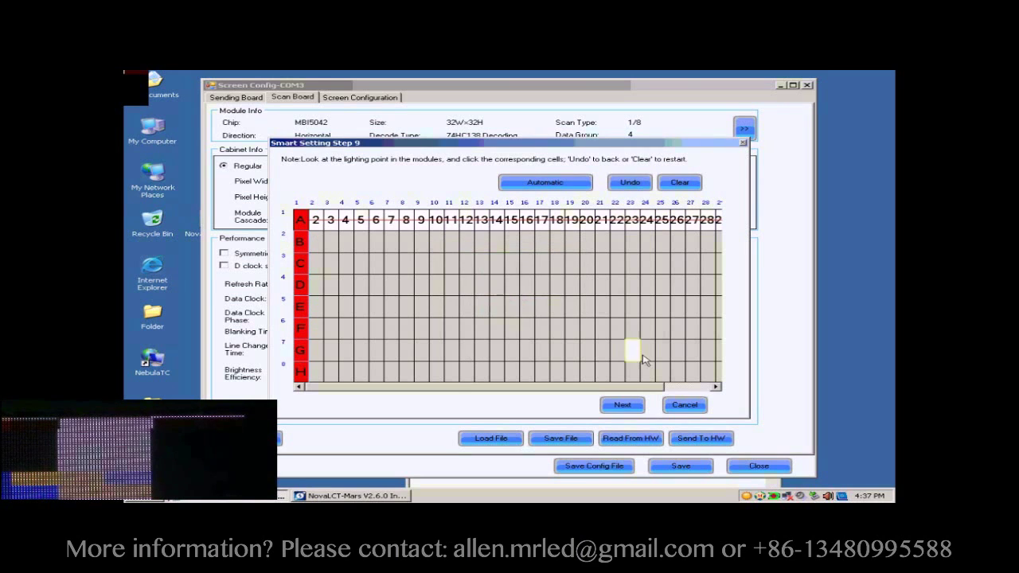
Step: Apply the mapped line table and finish the wizard without saving the module
left_click(623, 407)
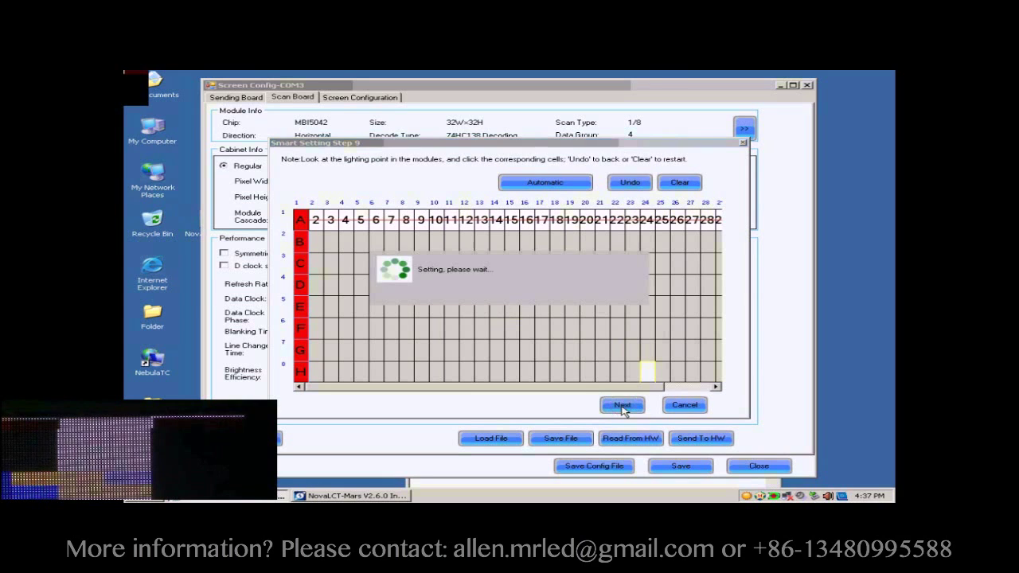
left_click(513, 296)
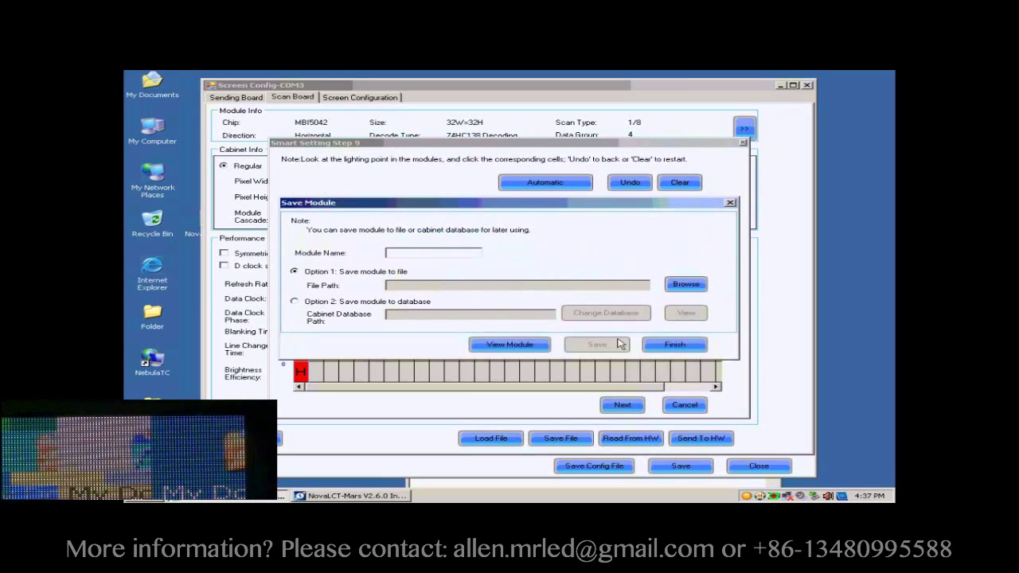
left_click(675, 349)
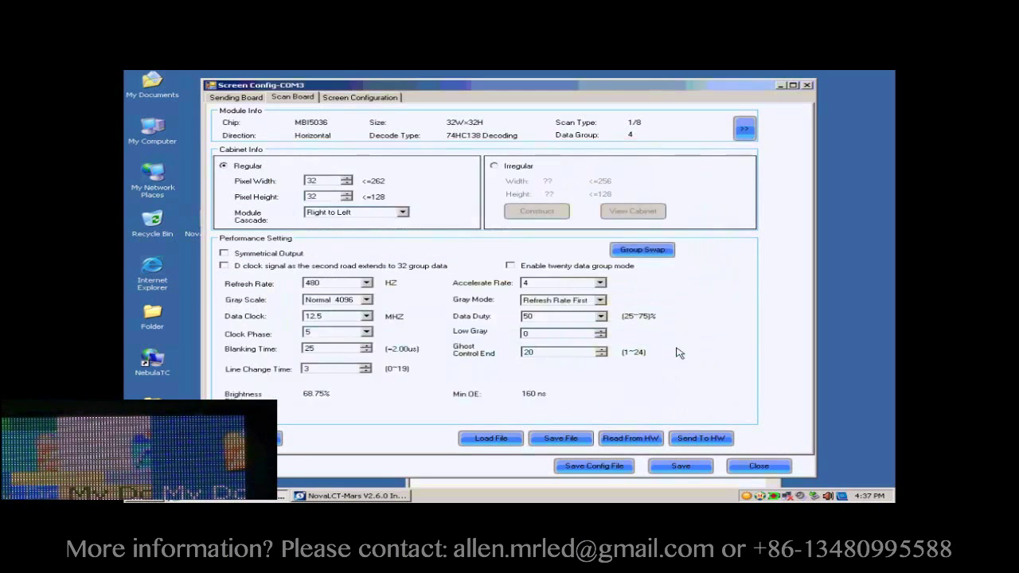
Step: Set the cabinet Pixel Width and Pixel Height to 128
double_click(325, 180)
type("128")
double_click(318, 197)
type("128")
Step: Choose Gray Scale Normal 16384, Accelerate Rate 16, Refresh Rate 2880 Hz and Data Clock 17.9 MHz
left_click(366, 299)
left_click(351, 353)
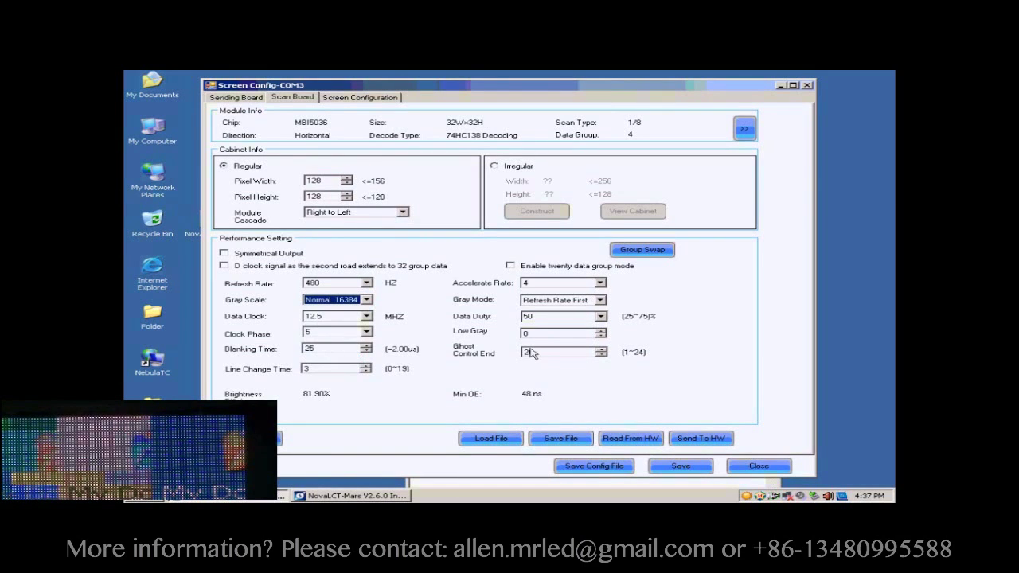
left_click(600, 301)
left_click(579, 319)
left_click(600, 283)
left_click(562, 322)
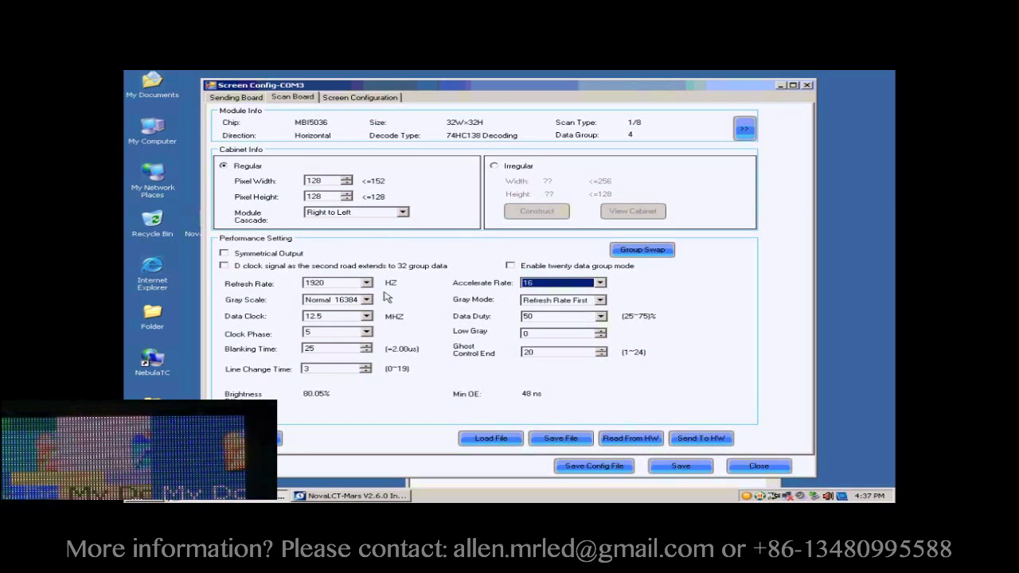
left_click(367, 283)
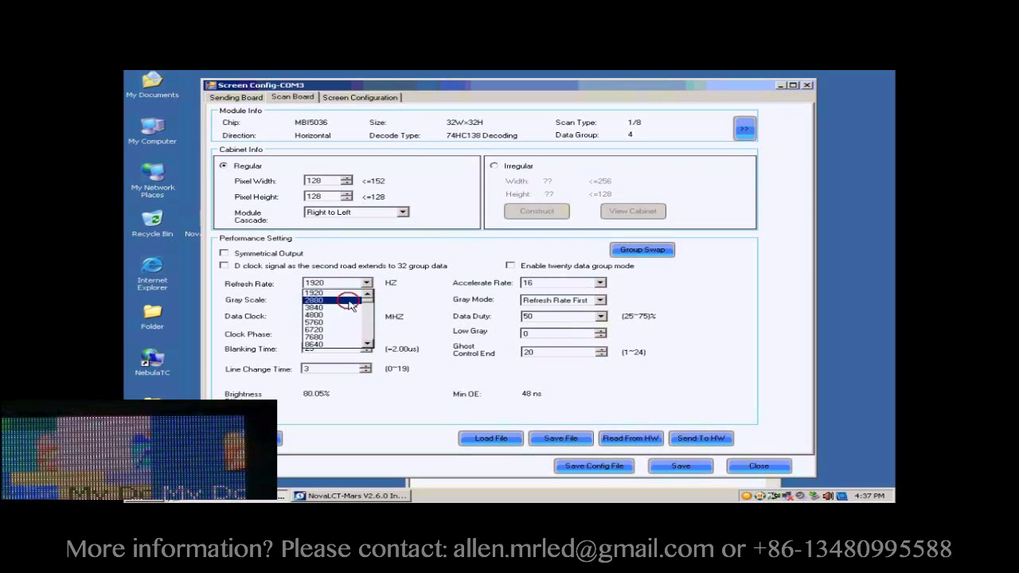
left_click(352, 306)
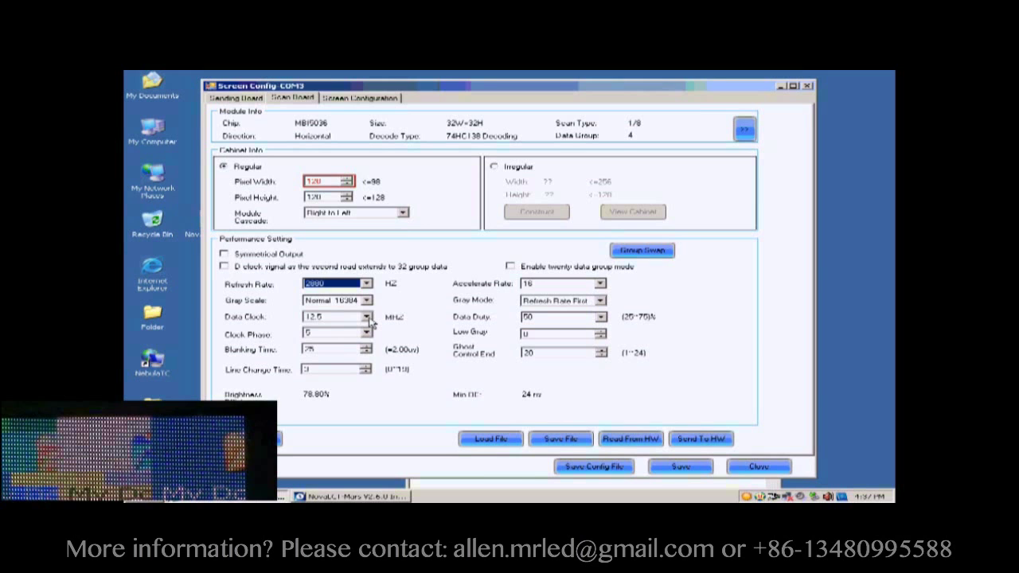
left_click(366, 316)
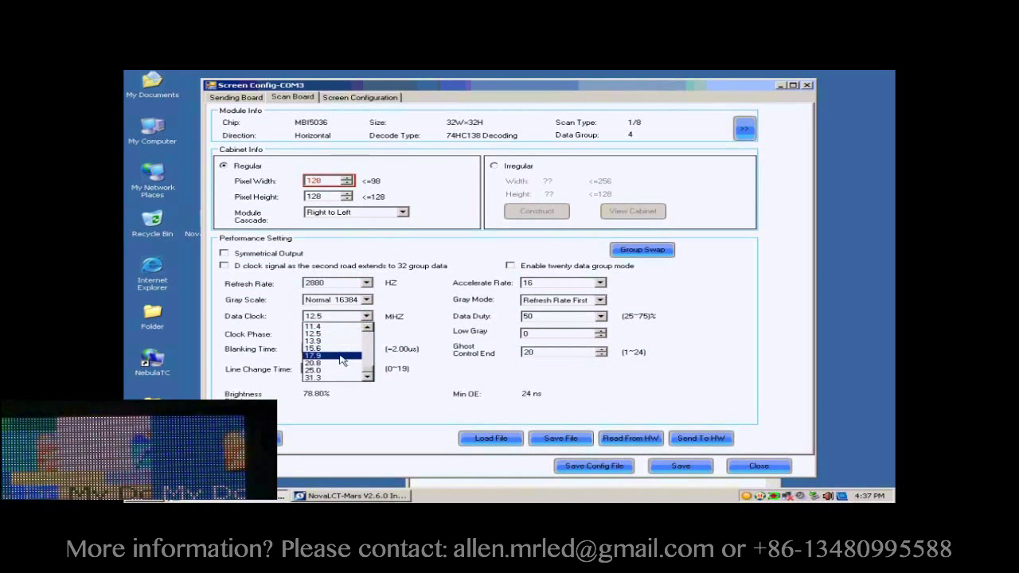
left_click(340, 356)
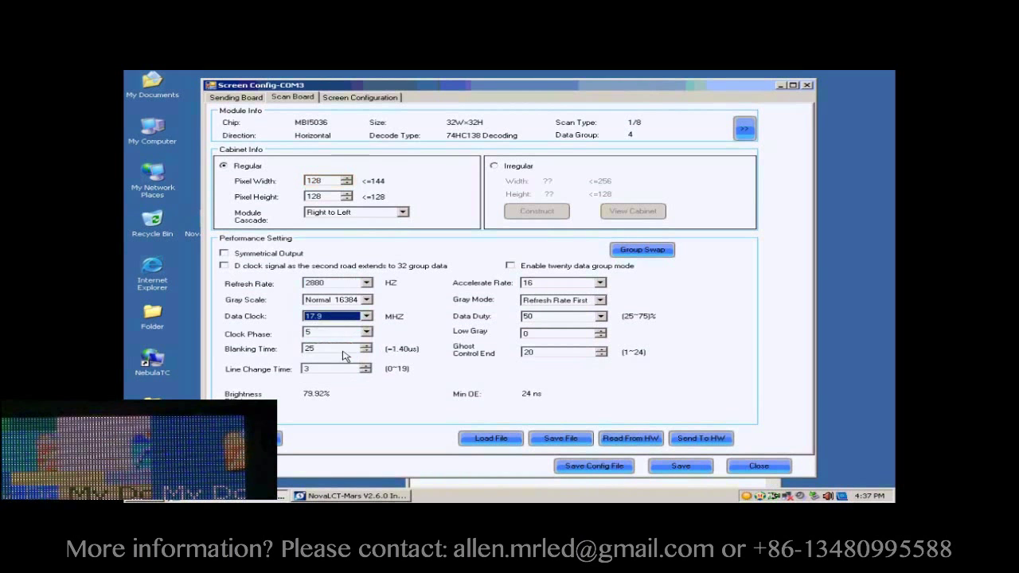
Step: Send the scan board parameters (2880 Hz refresh, 17.9 MHz clock, phase 5) to all scan boards
left_click(694, 439)
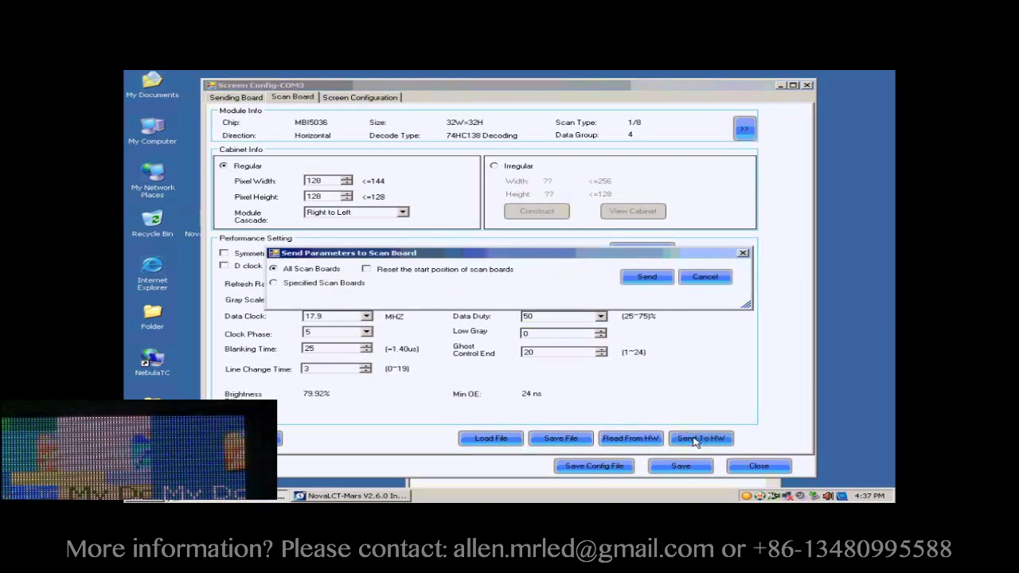
left_click(646, 278)
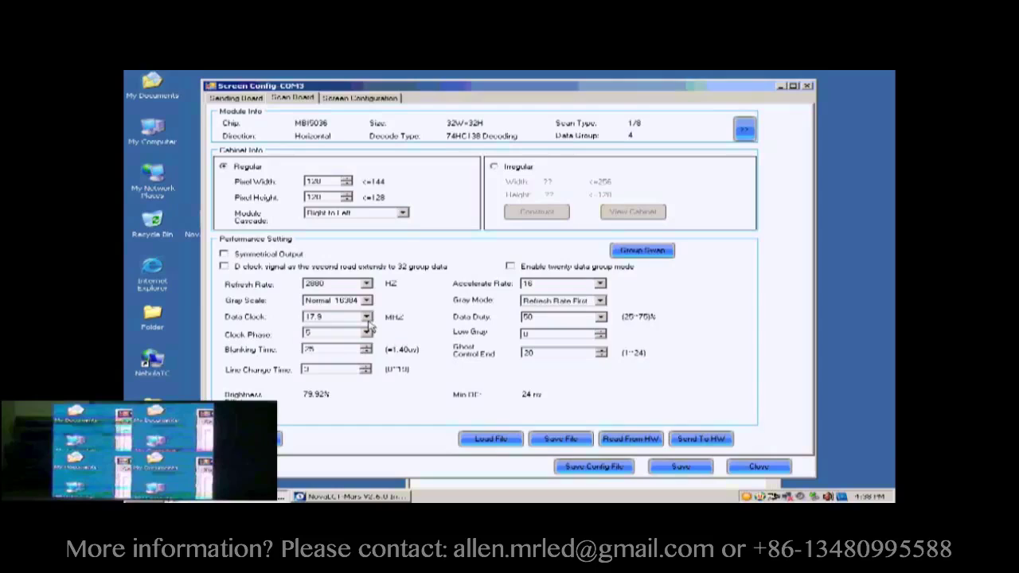
Step: Change Clock Phase to 1 and send the parameters to all scan boards
left_click(365, 333)
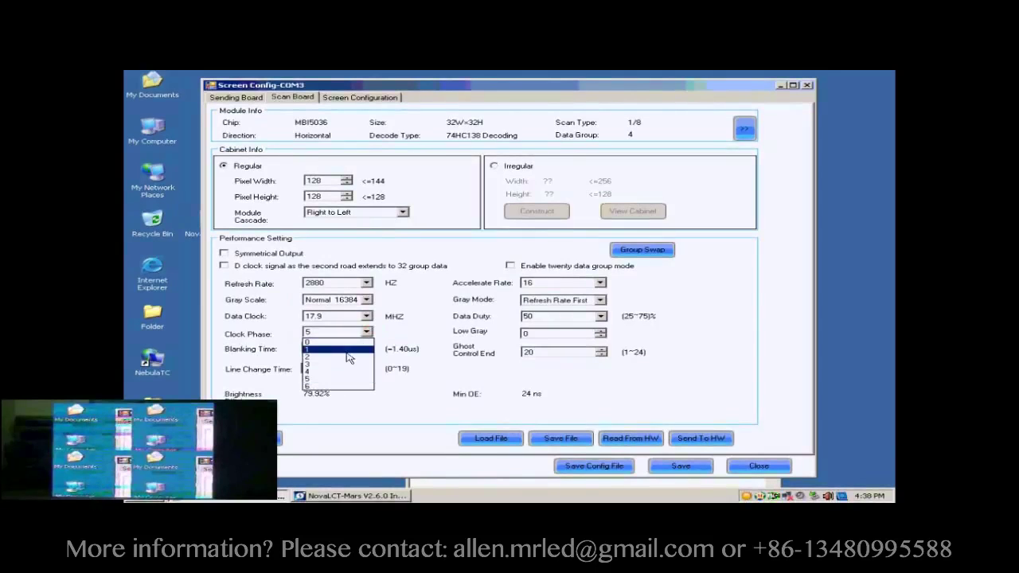
left_click(347, 350)
left_click(700, 437)
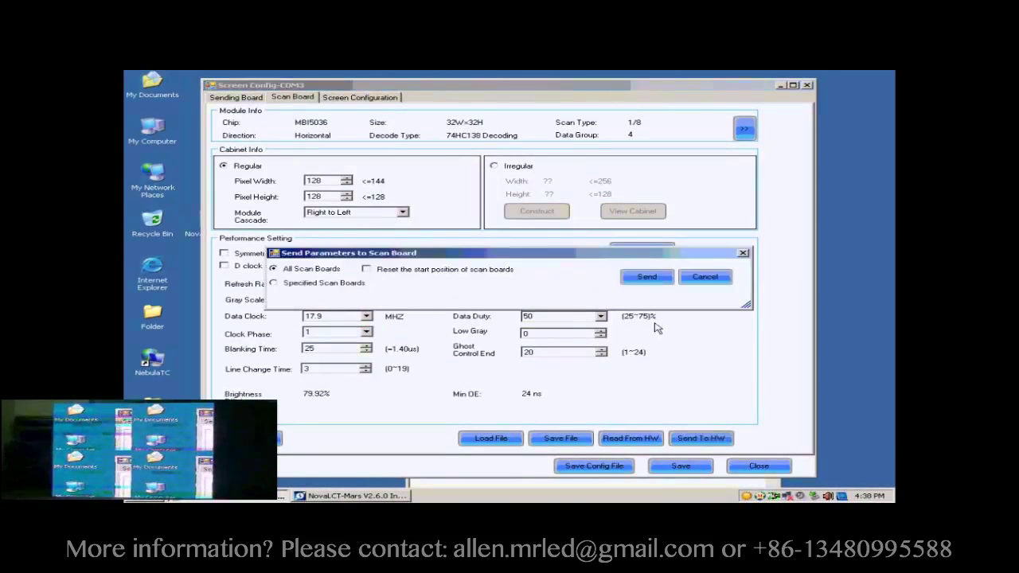
left_click(648, 277)
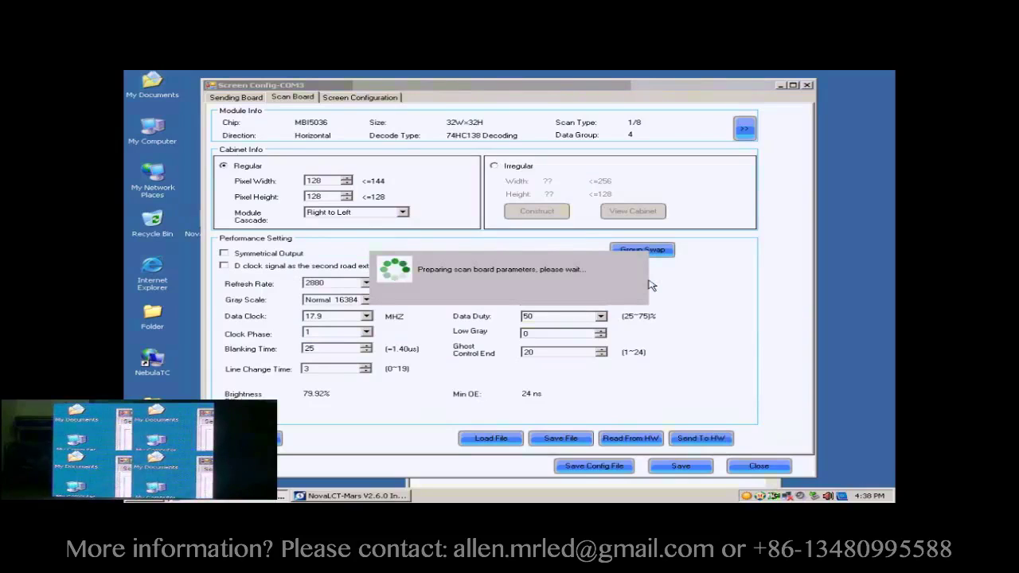
Step: Confirm the send succeeded, then save the scan board settings to the hardware
left_click(526, 298)
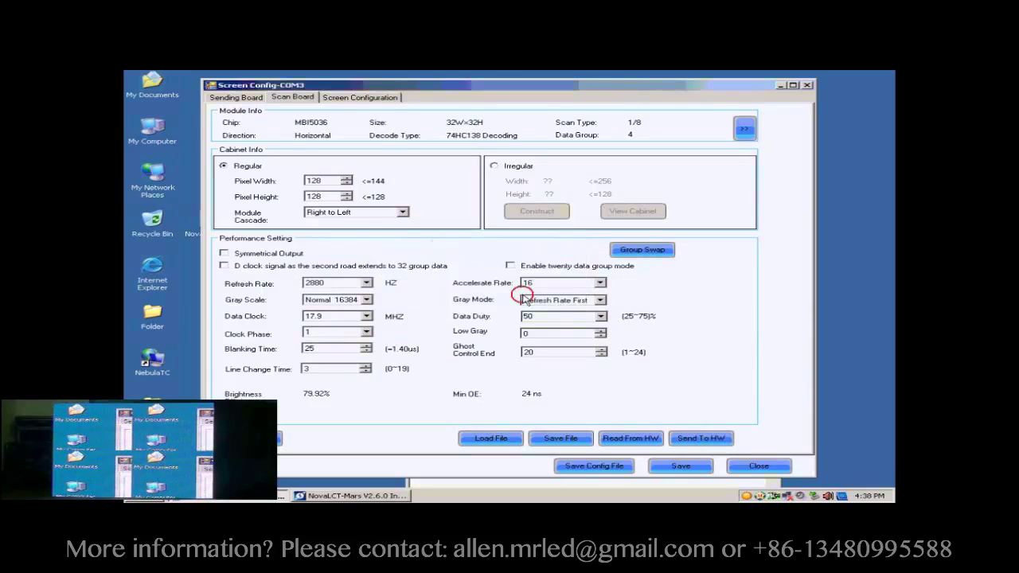
left_click(677, 467)
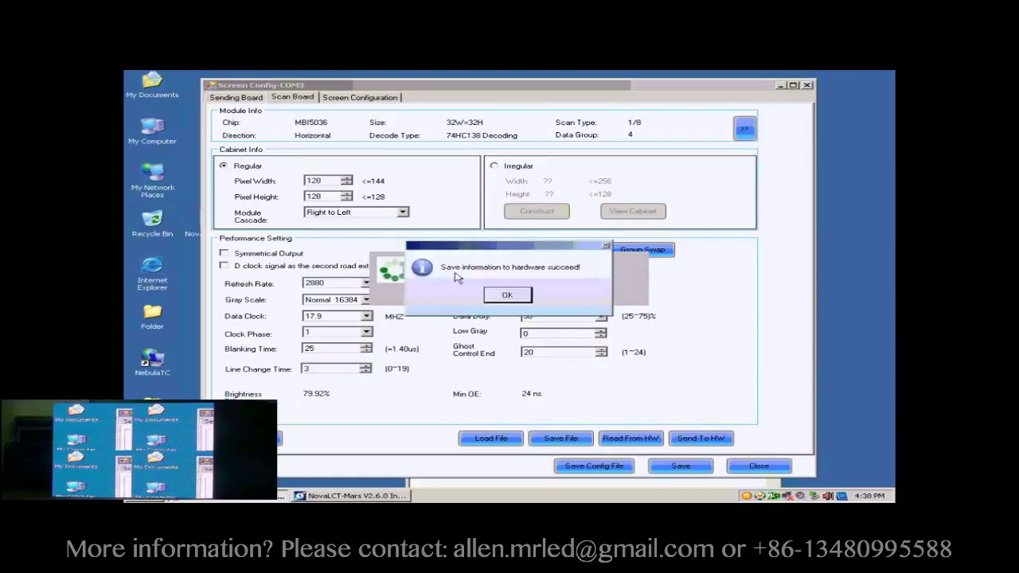
left_click(509, 293)
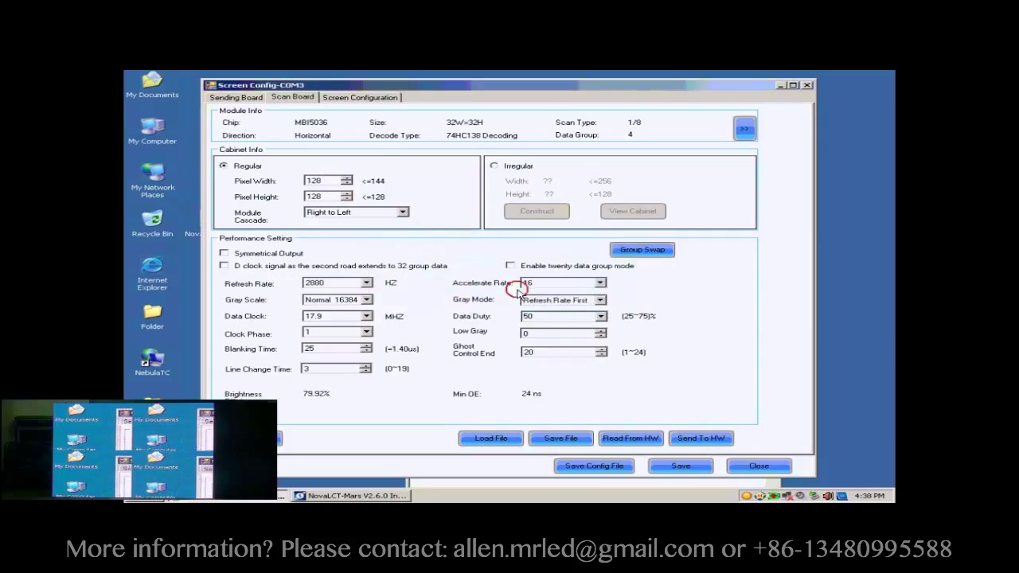
Step: Start a new screen layout on the Screen Configuration tab as a Standard Screen
left_click(346, 99)
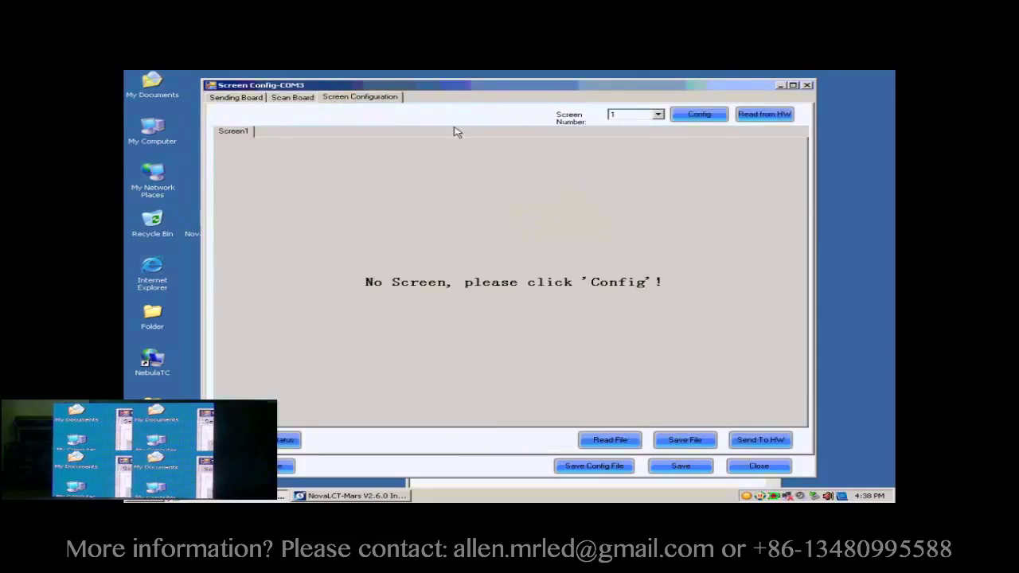
left_click(700, 116)
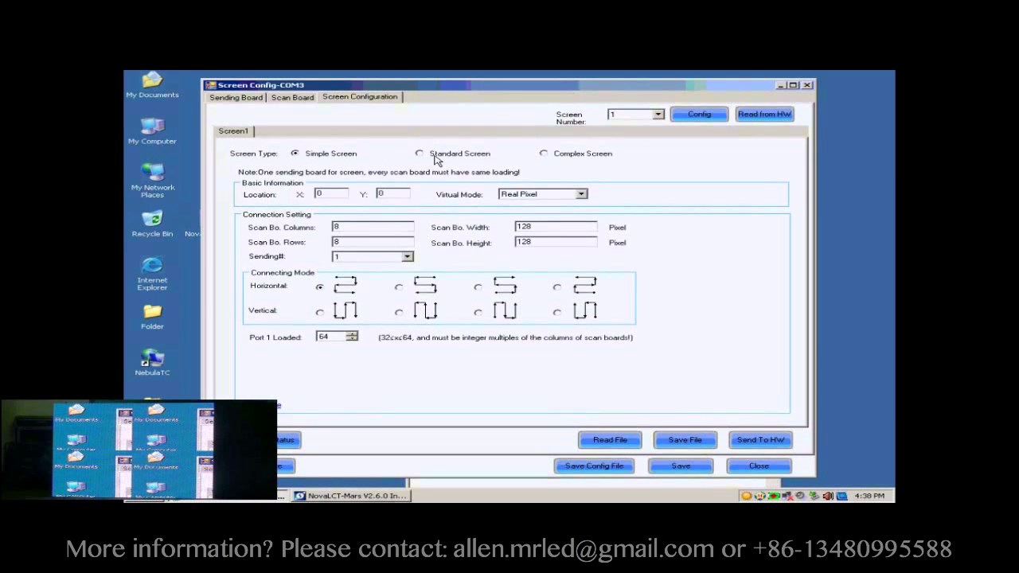
left_click(436, 155)
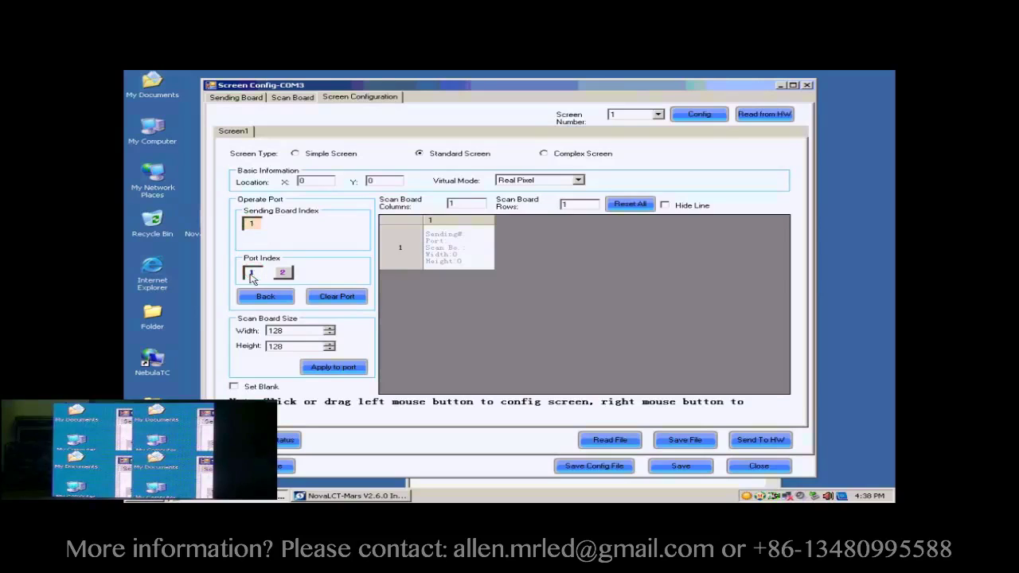
Step: Set scan board columns and rows to 2 each and reset the grid
left_click(461, 203)
left_click_drag(461, 203, 451, 203)
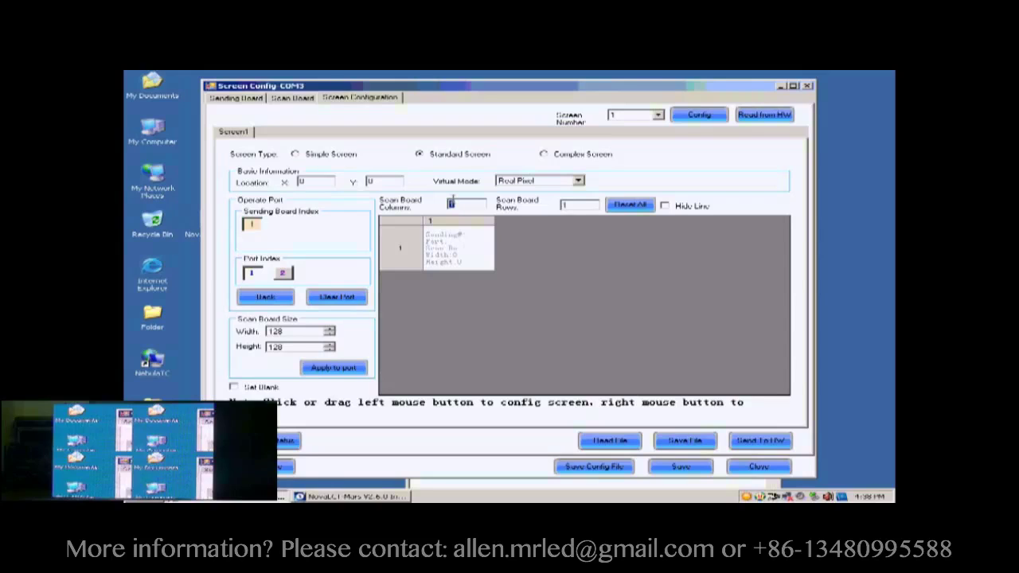
type("2")
left_click(578, 206)
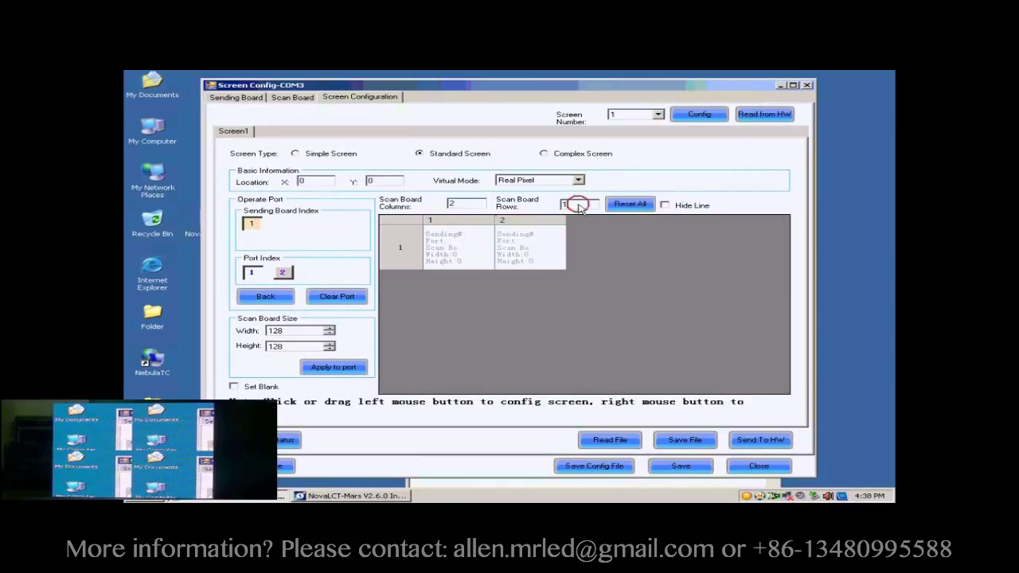
left_click_drag(562, 205, 575, 205)
type("2")
left_click(617, 203)
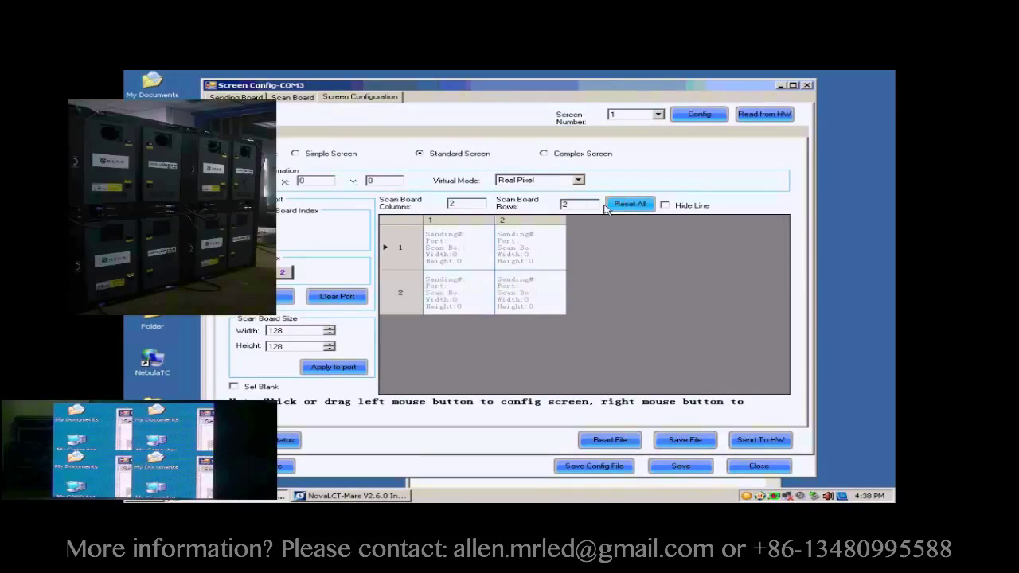
Step: Wire the top-right, top-left, bottom-left, bottom-right cabinets as scan boards 1–4 on card 1, port 1
left_click(275, 332)
left_click(276, 348)
left_click(513, 251)
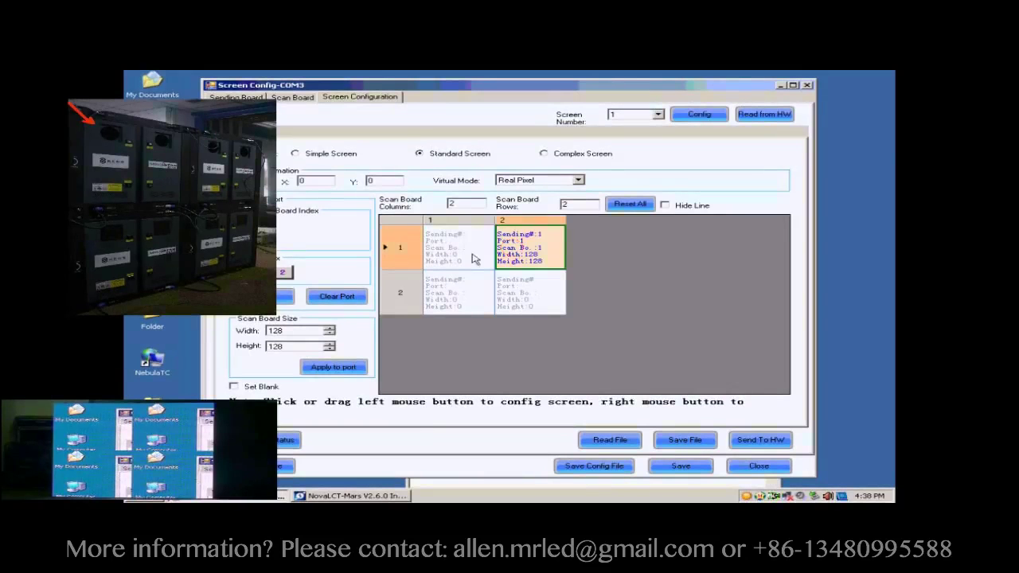
left_click(471, 253)
left_click(470, 289)
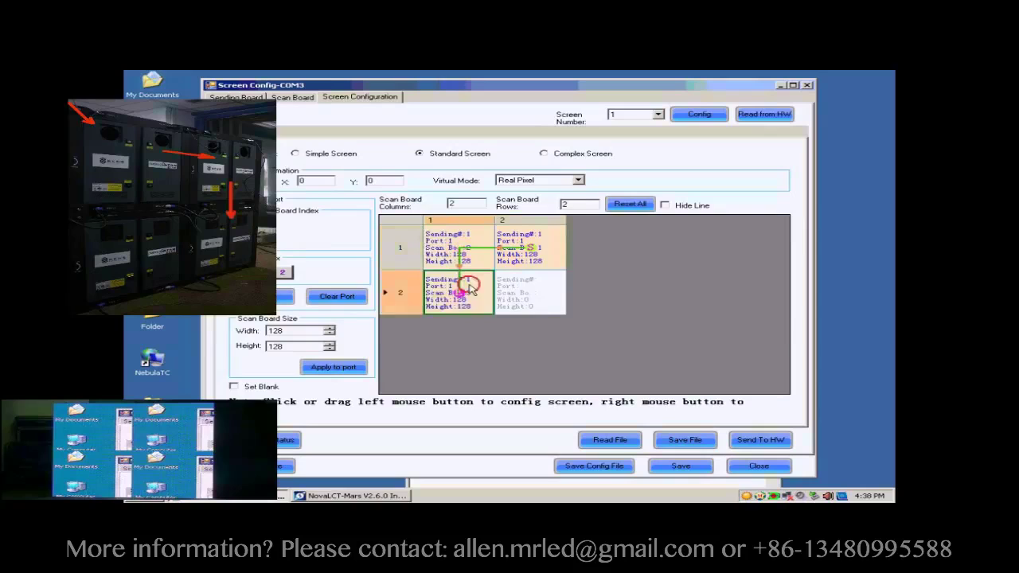
left_click(532, 292)
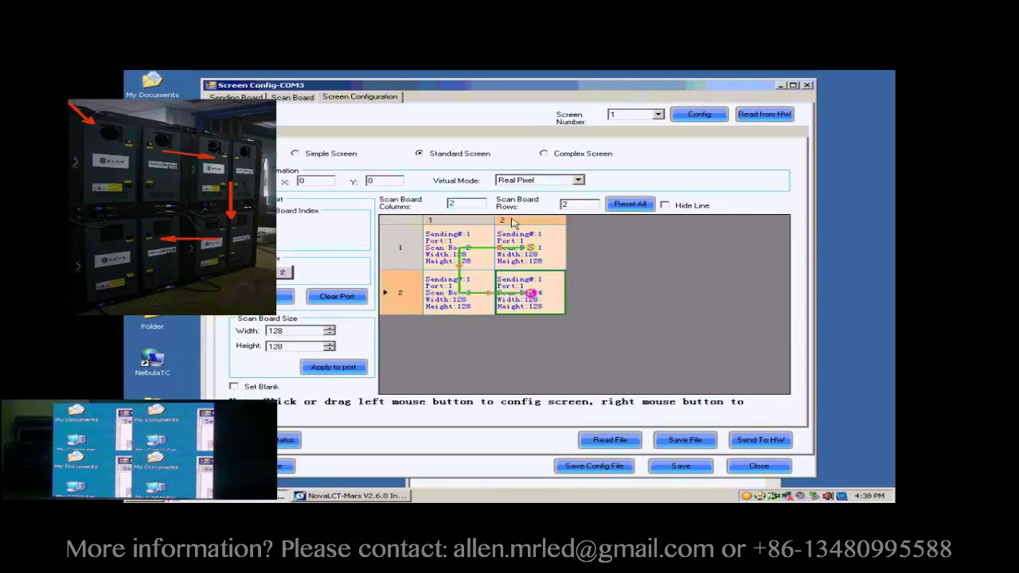
Step: Send the 2x2 screen layout to the hardware and save it there
left_click(755, 442)
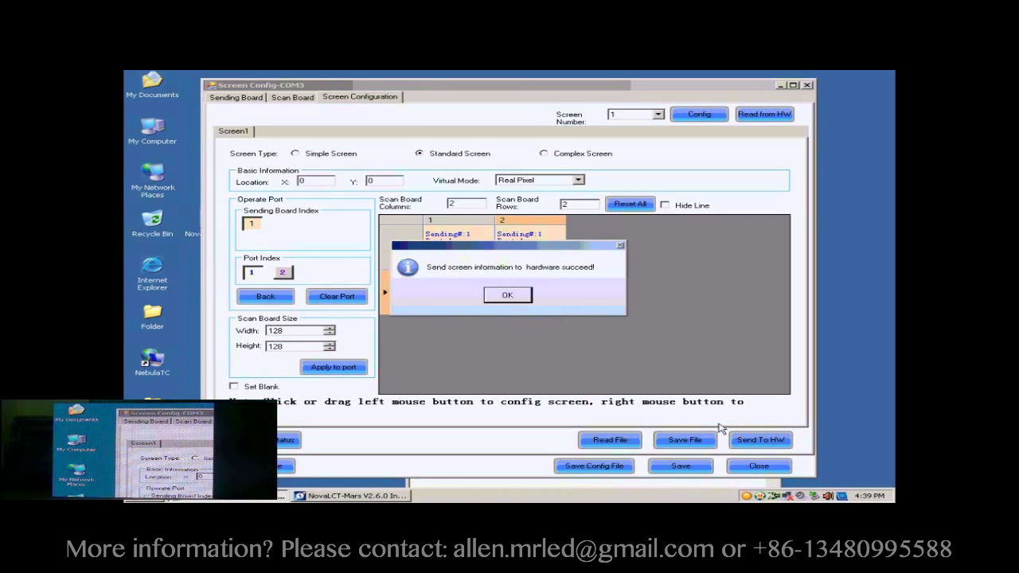
left_click(524, 296)
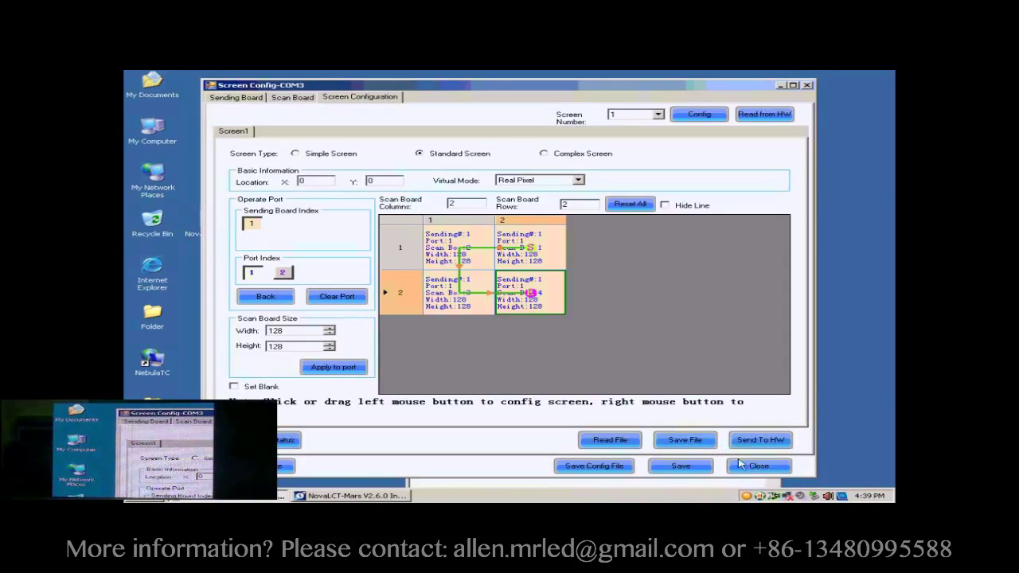
left_click(700, 468)
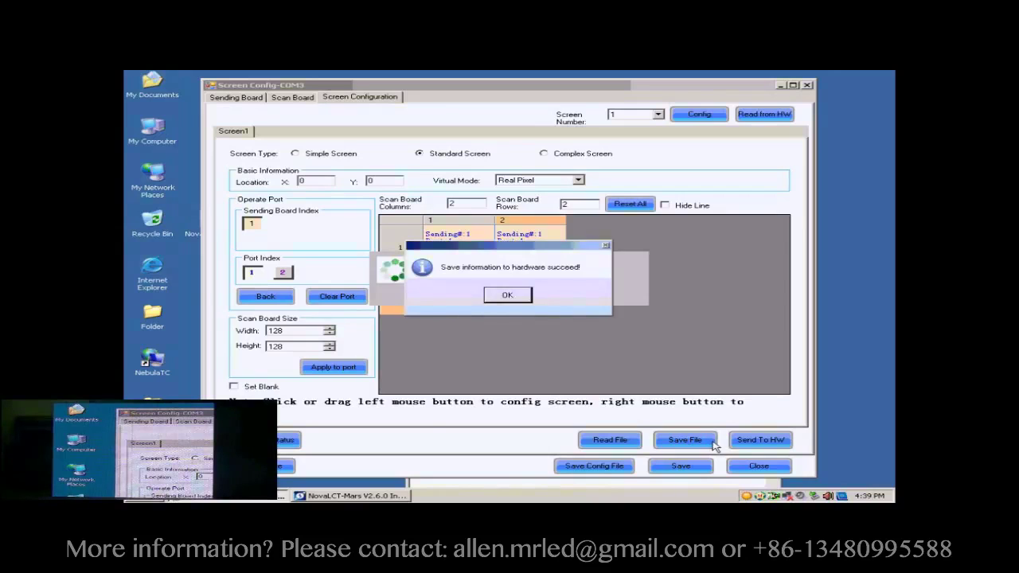
left_click(519, 298)
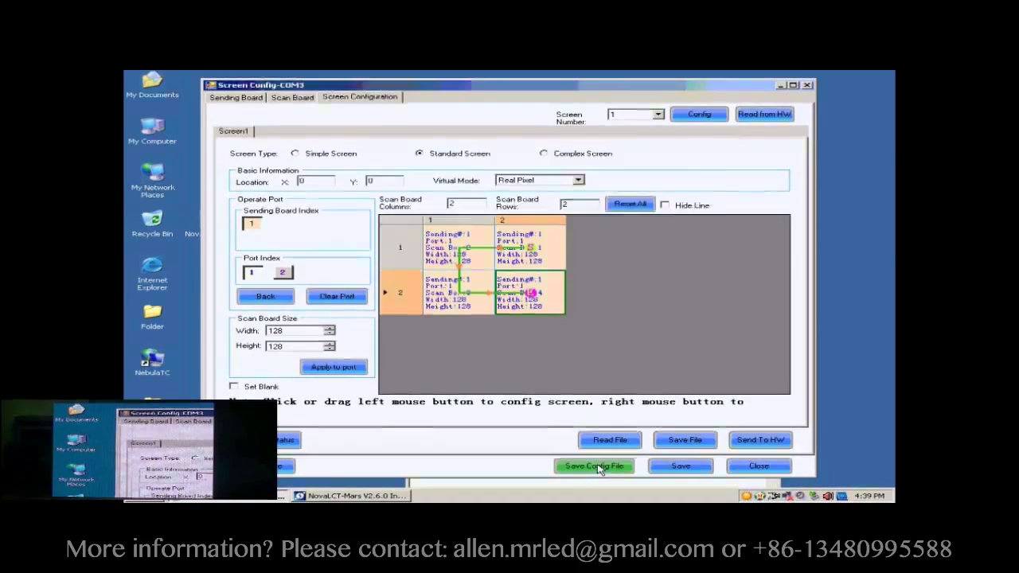
Step: Save the screen configuration to the Desktop as the profile file 'buckup data.scfg'
left_click(596, 468)
left_click(496, 335)
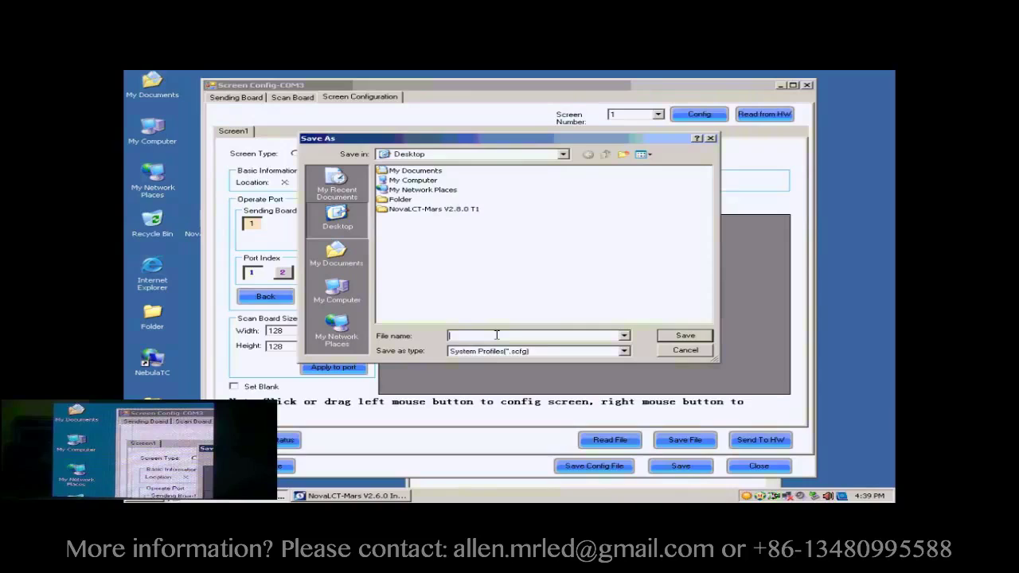
type("buck")
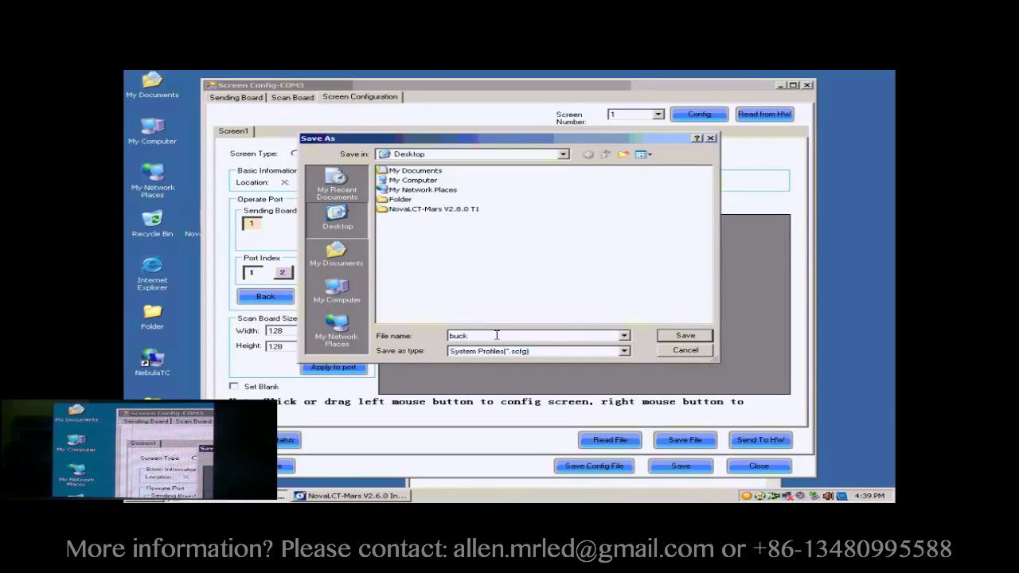
type("up.data")
left_click(678, 336)
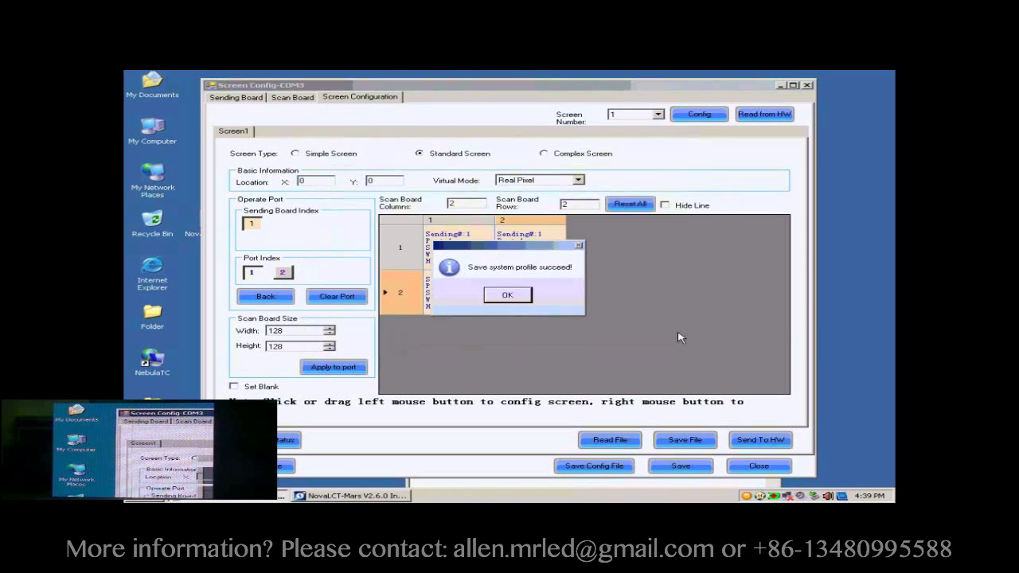
left_click(510, 297)
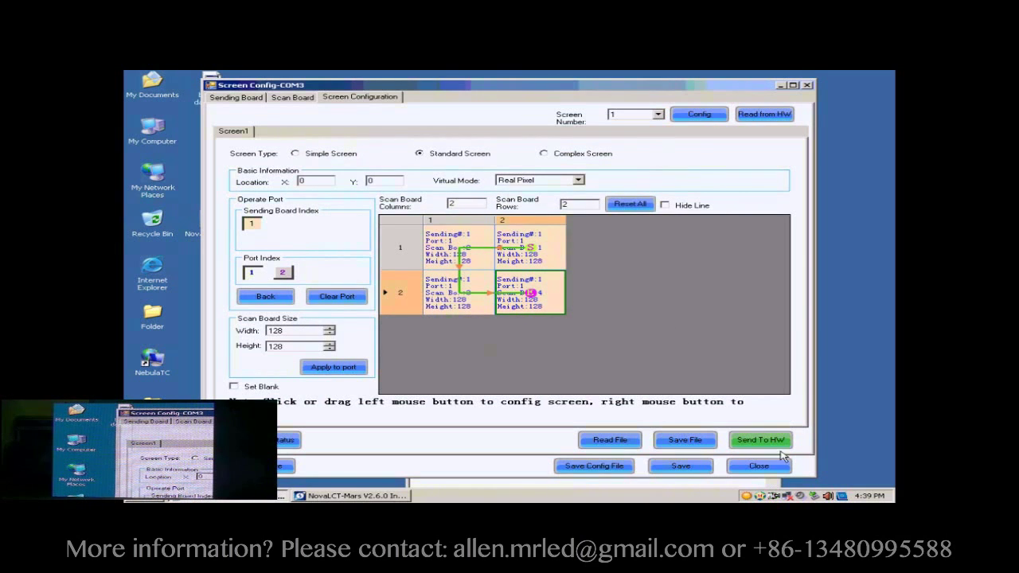
Step: Close the screen configuration and reopen Screen Config choosing Load Config File
left_click(765, 468)
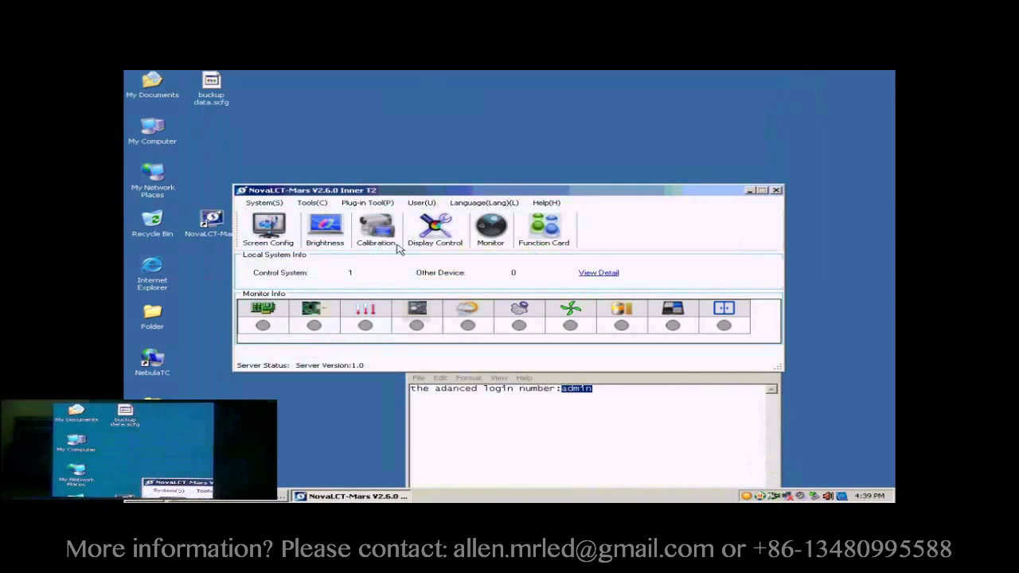
left_click(279, 231)
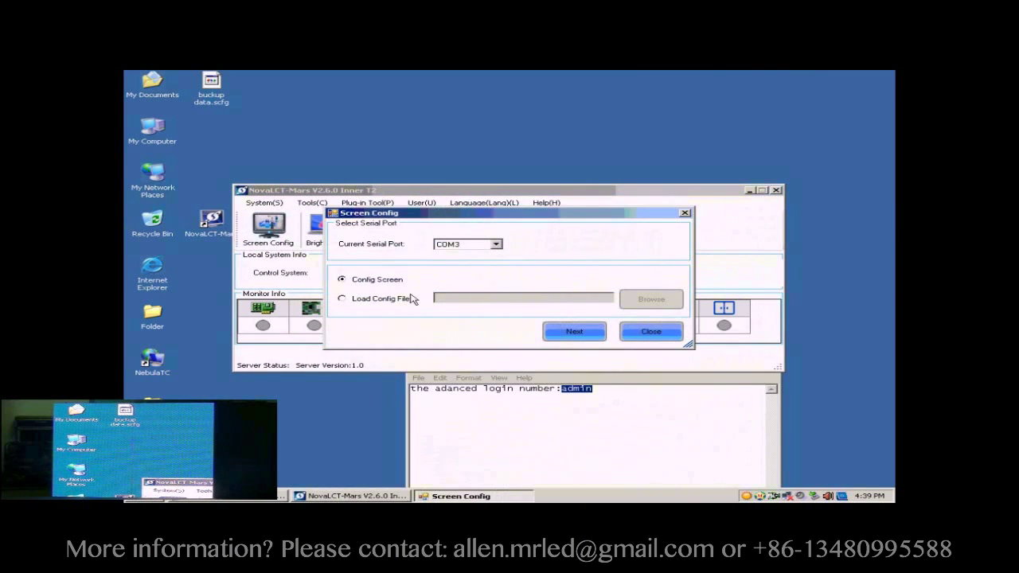
left_click(378, 303)
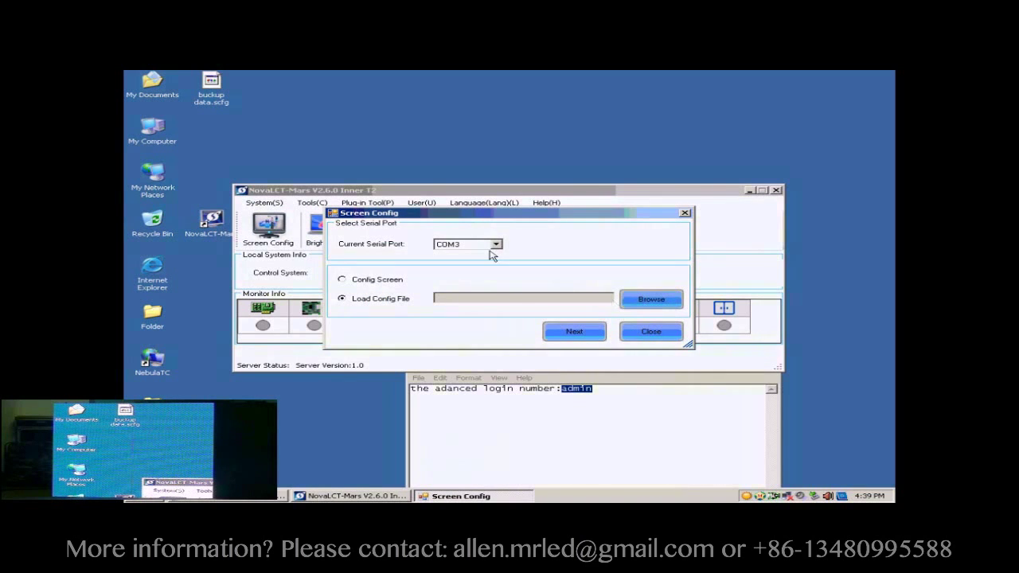
Step: Load 'buckup data.scfg' and apply it to the screen
left_click(659, 303)
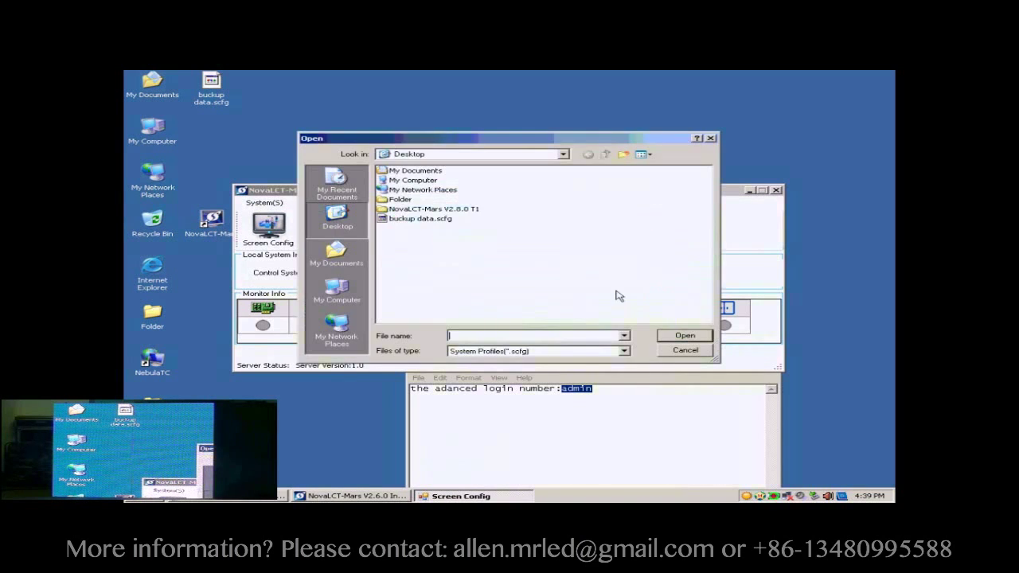
left_click(420, 219)
left_click(685, 336)
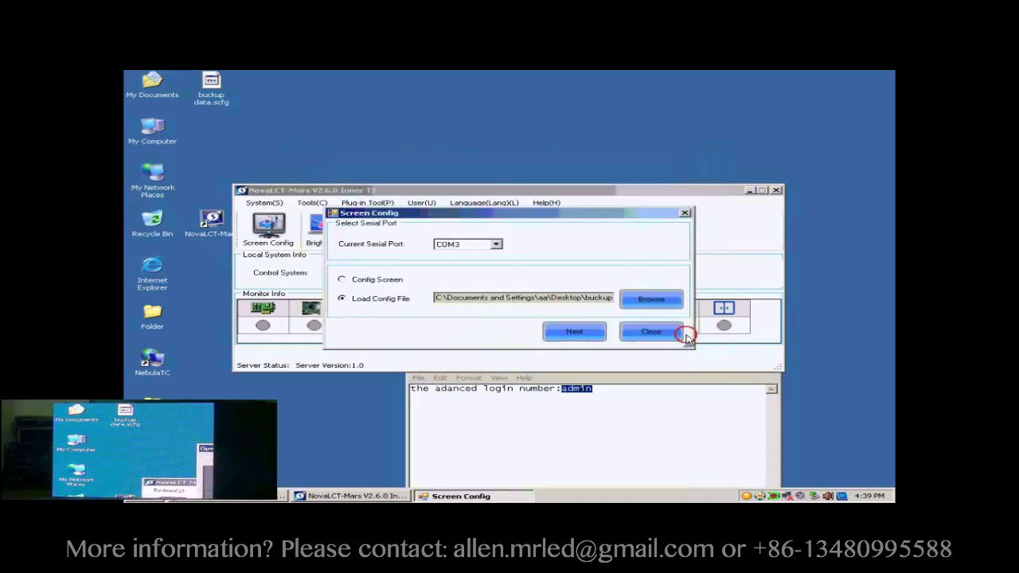
left_click(578, 332)
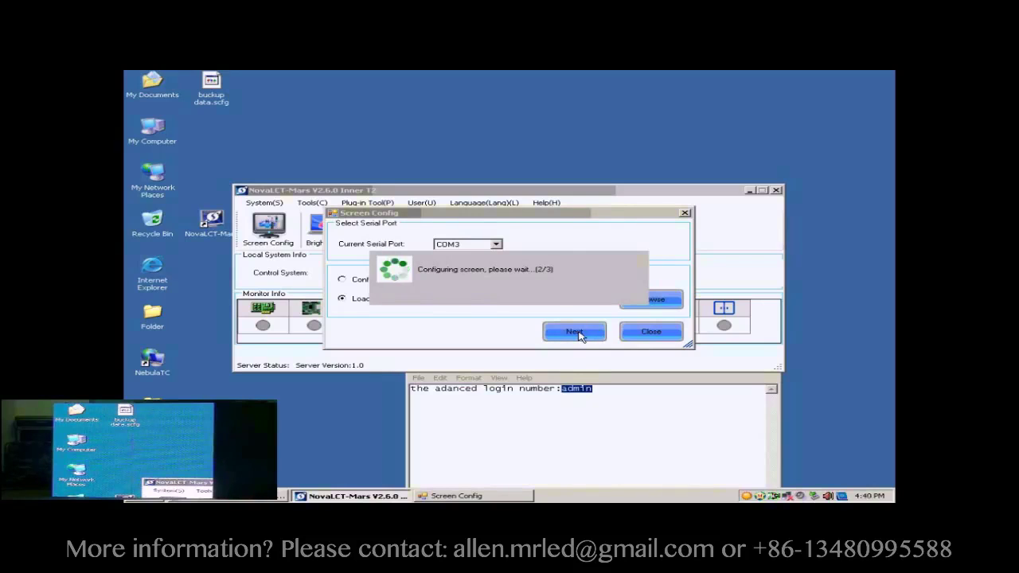
left_click(507, 295)
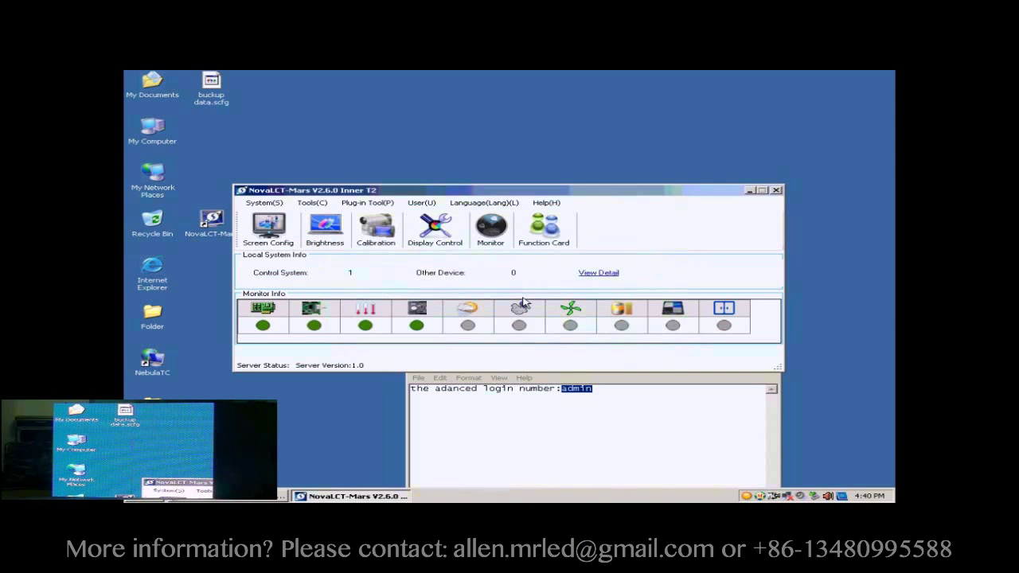